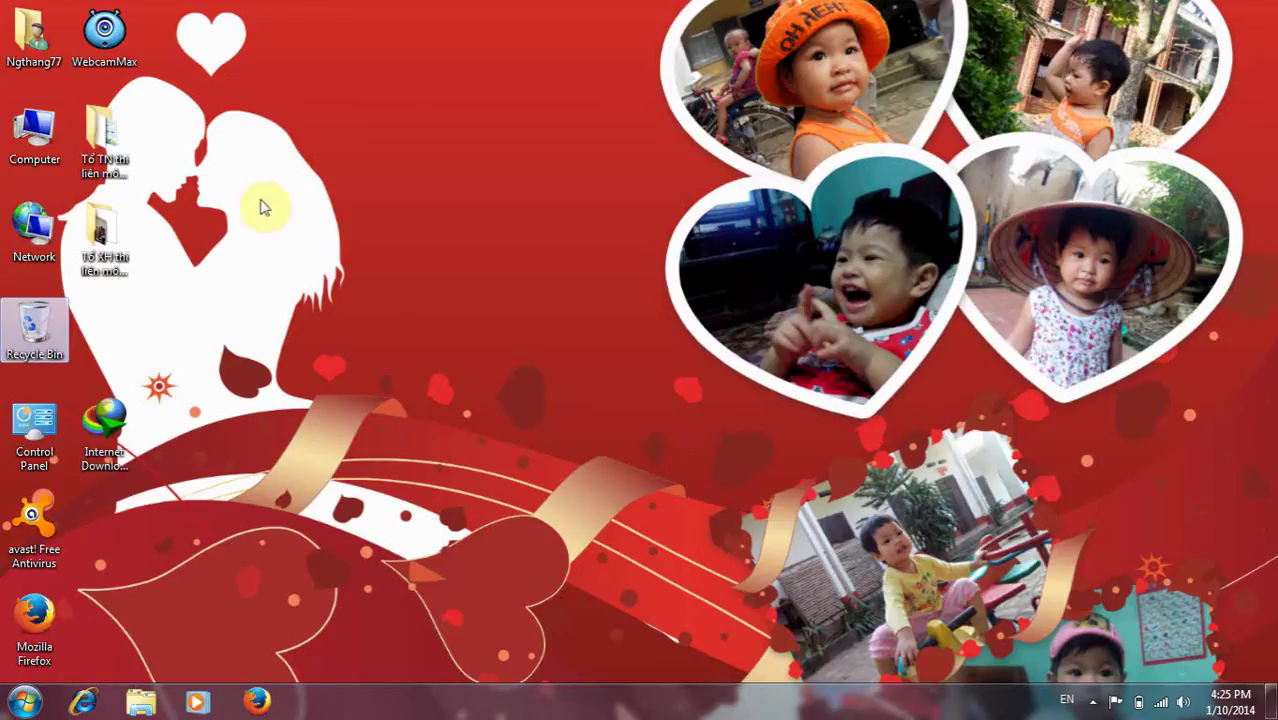
- Browse to E:\Setup\Photoshop 8 in Explorer and run its AutoPlay
double_click(55, 127)
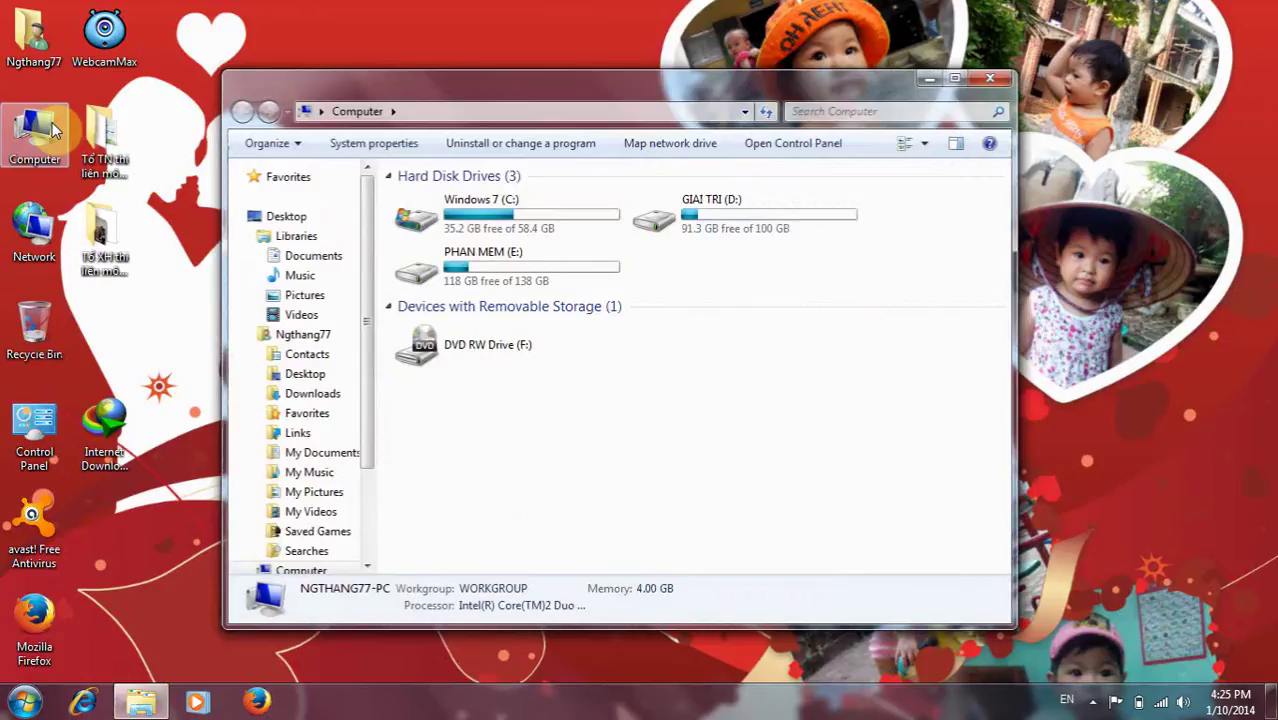
double_click(540, 268)
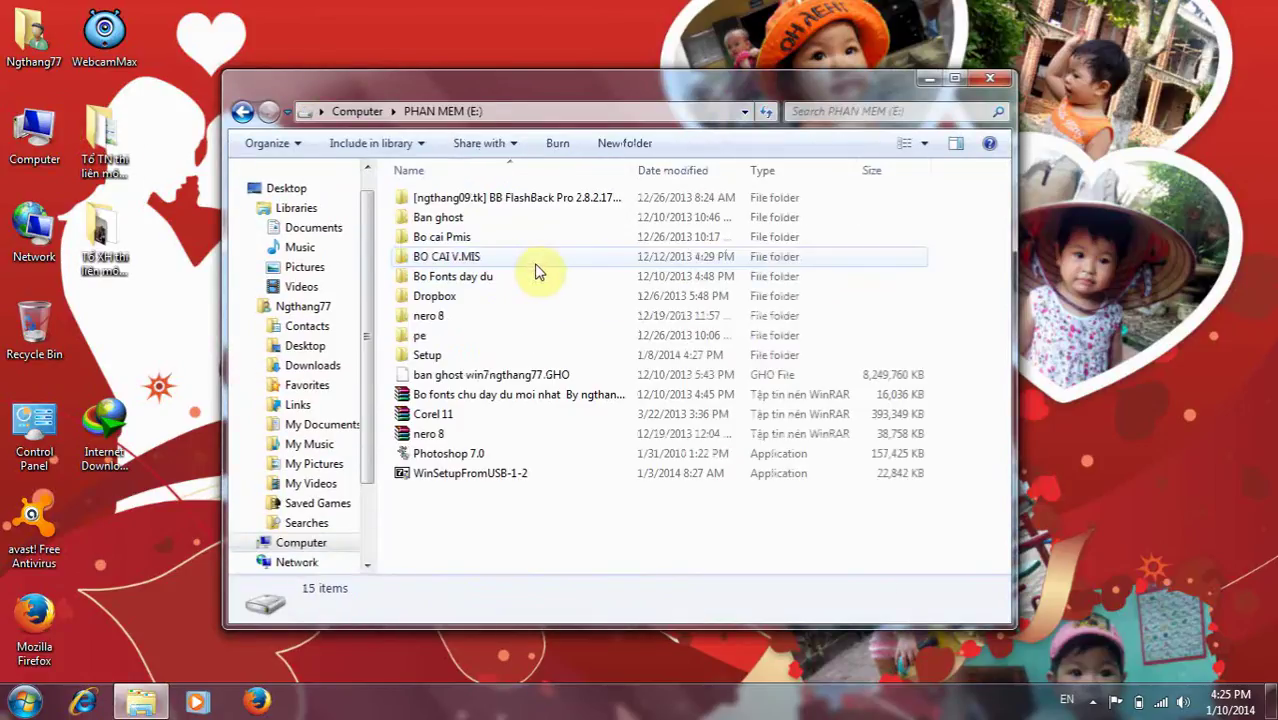
double_click(449, 356)
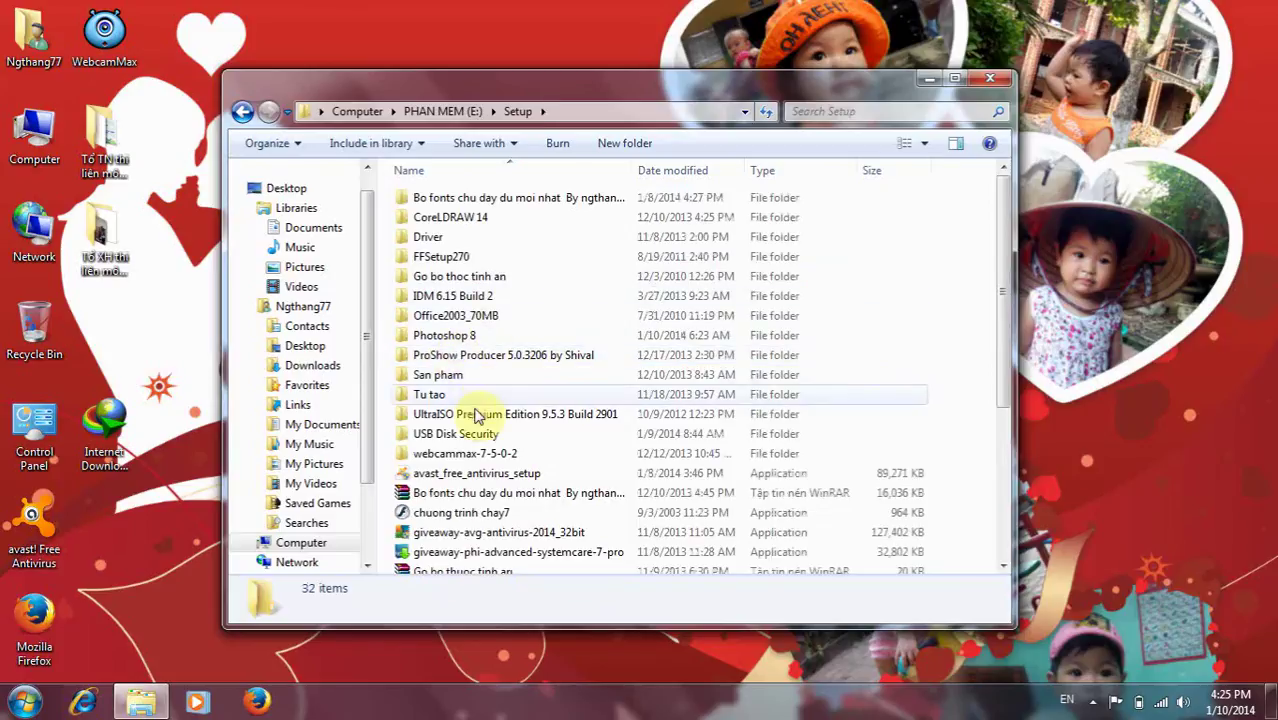
double_click(474, 341)
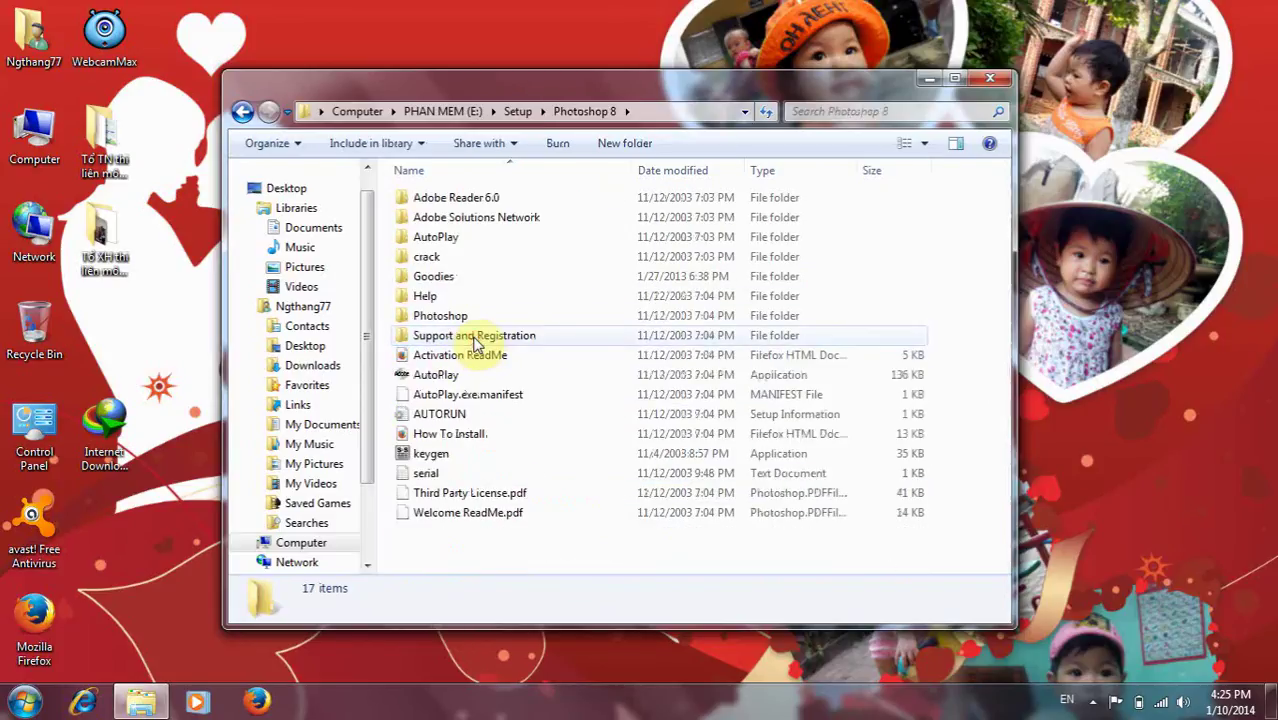
double_click(446, 379)
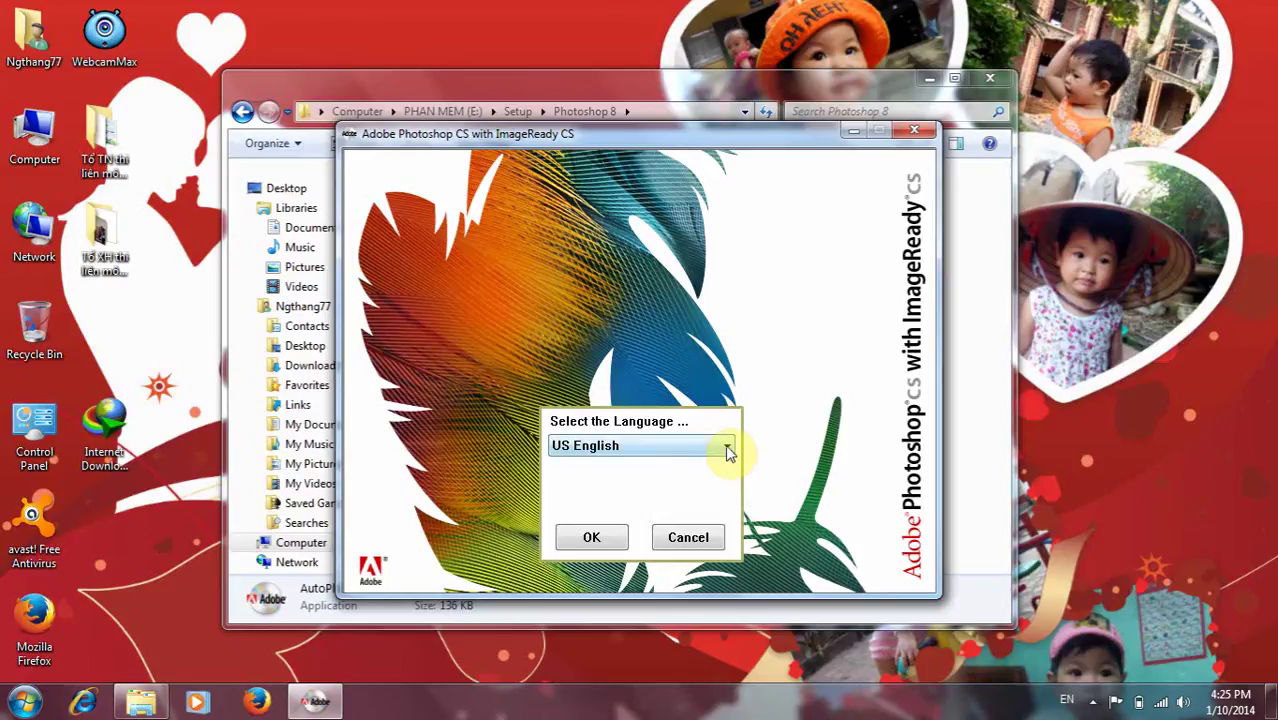
- Keep US English, accept the EULA, and install Photoshop CS with ImageReady CS
click(595, 539)
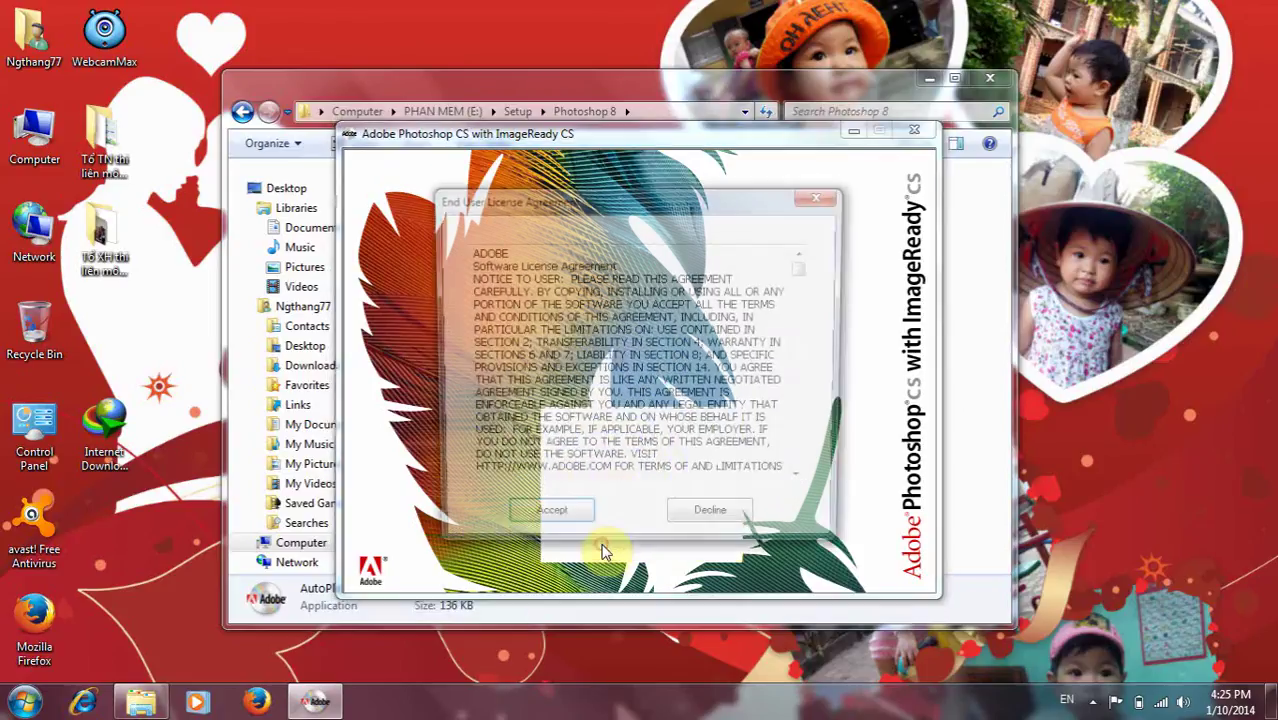
click(548, 522)
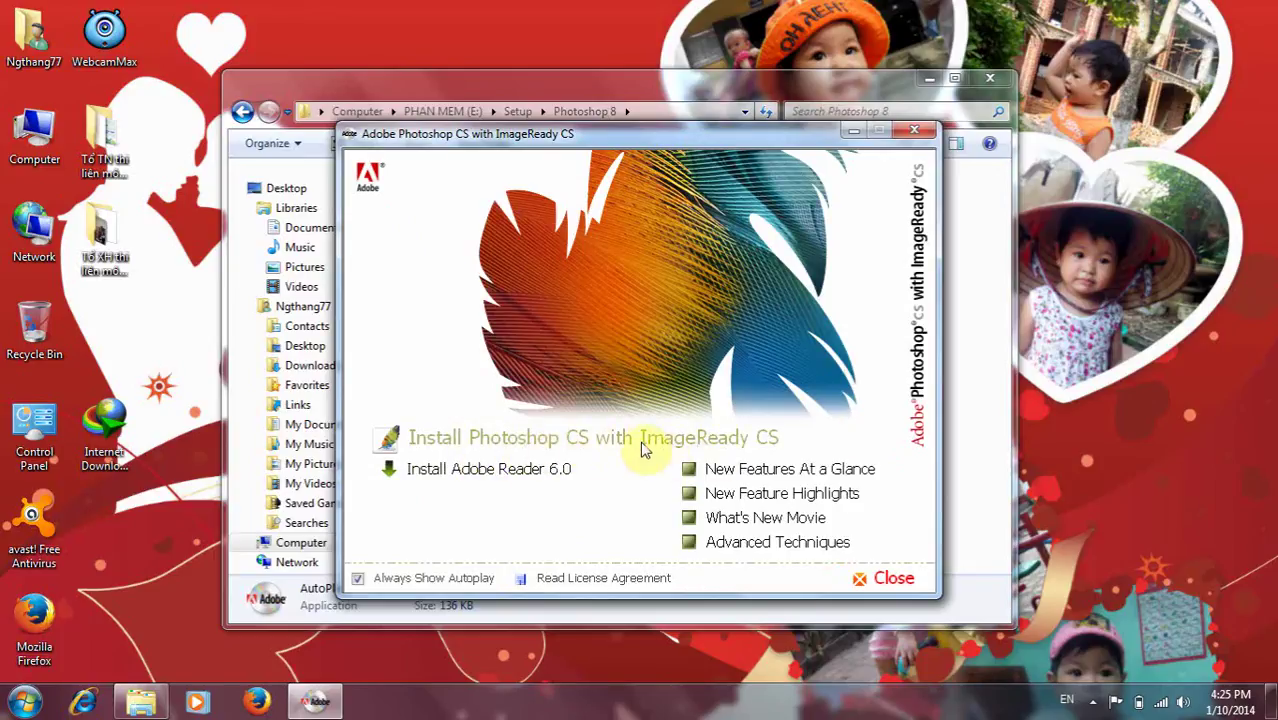
click(642, 441)
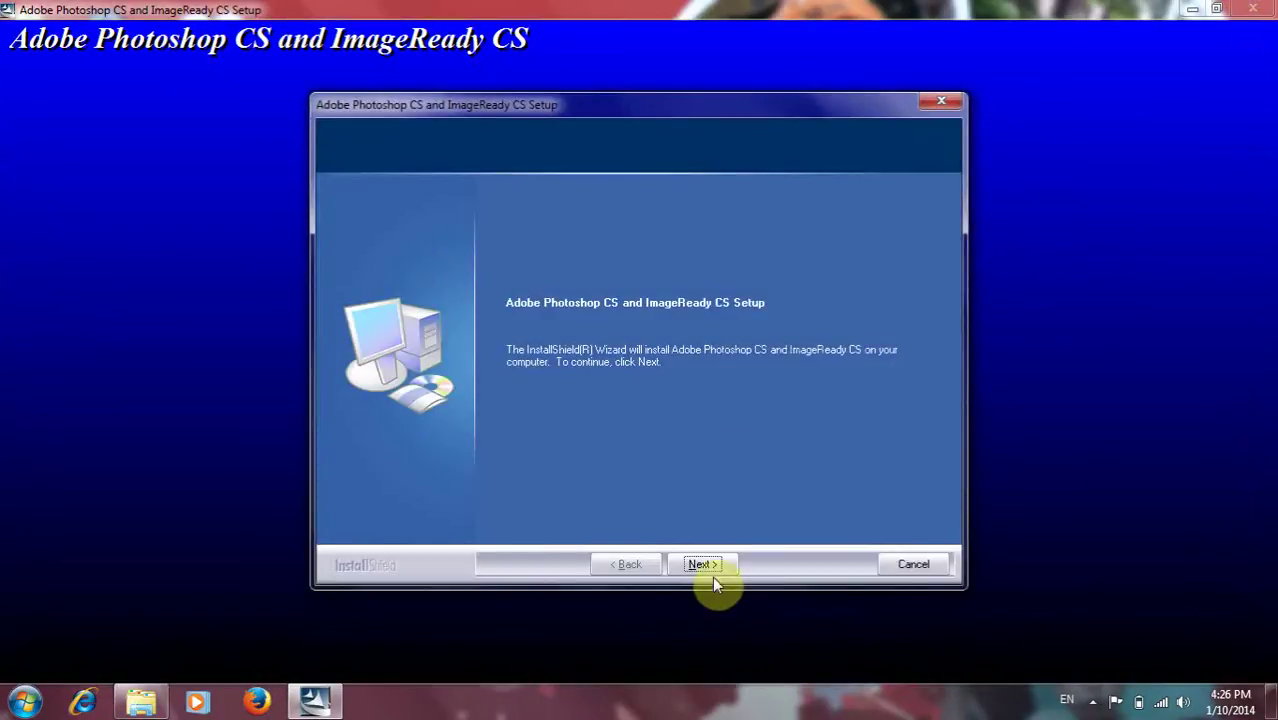
- Get Setup past the welcome, notice and license pages, then return to the Photoshop 8 folder
click(710, 566)
click(817, 420)
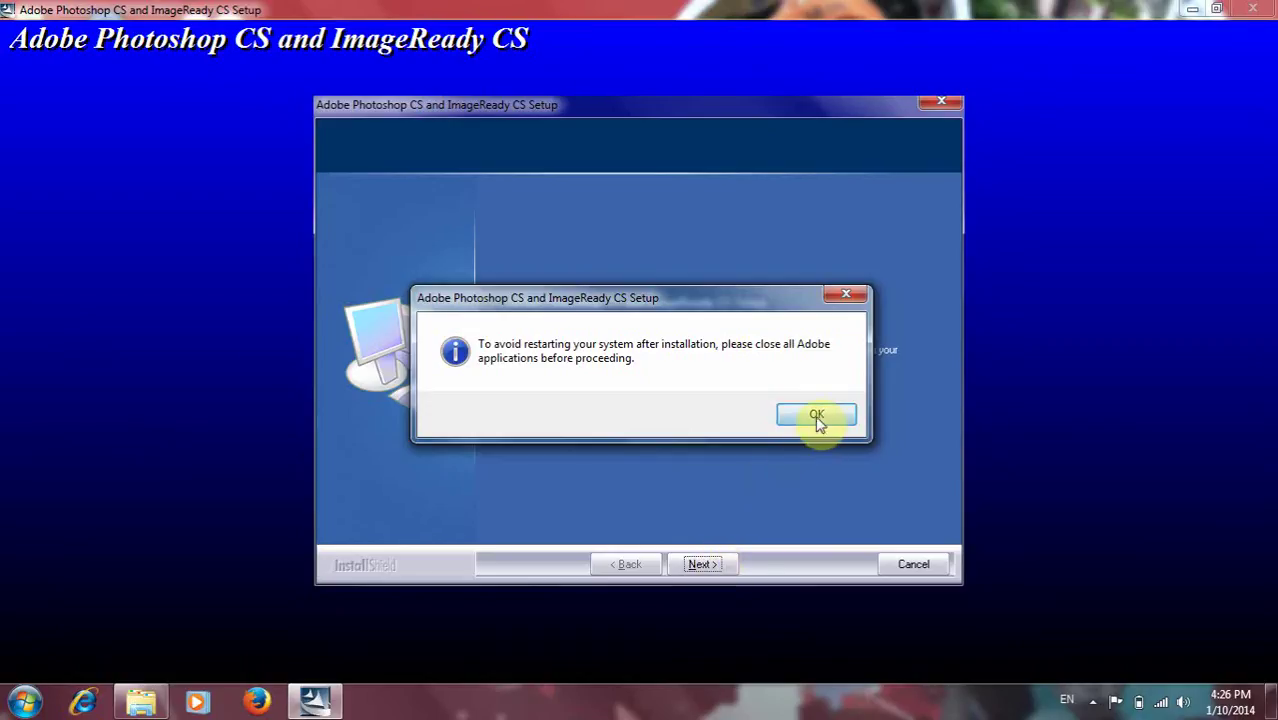
click(726, 566)
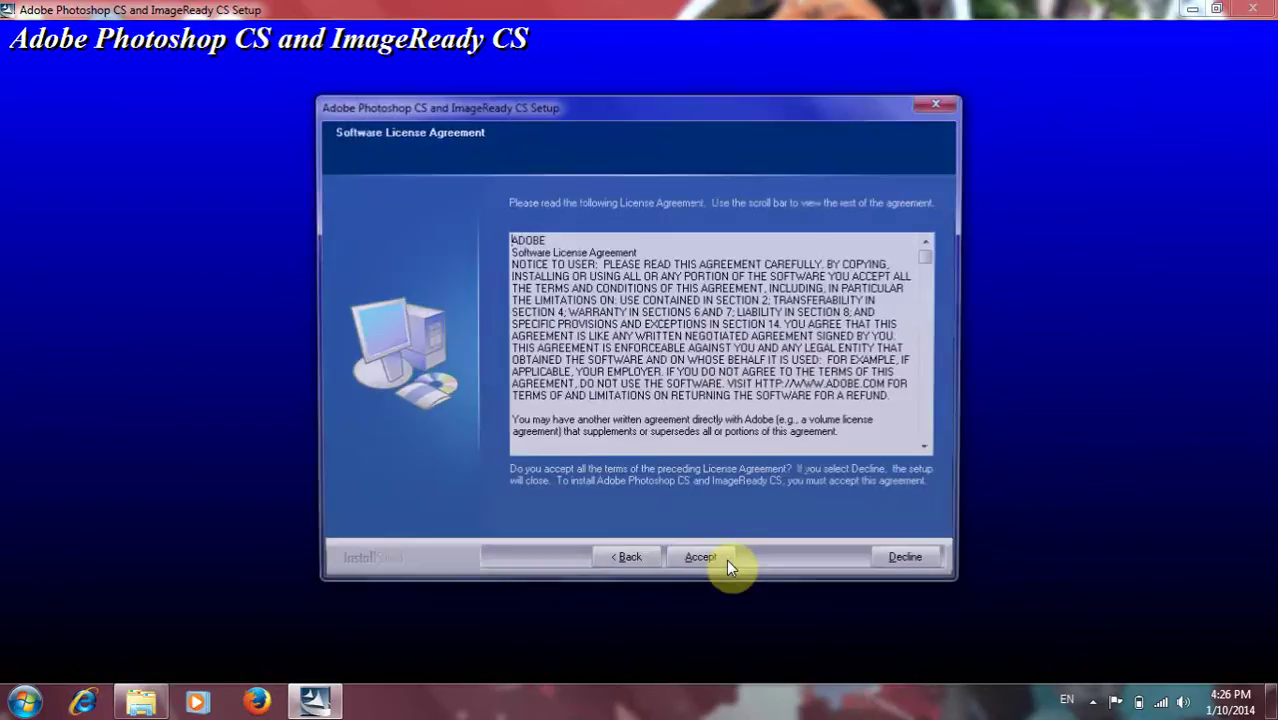
click(713, 566)
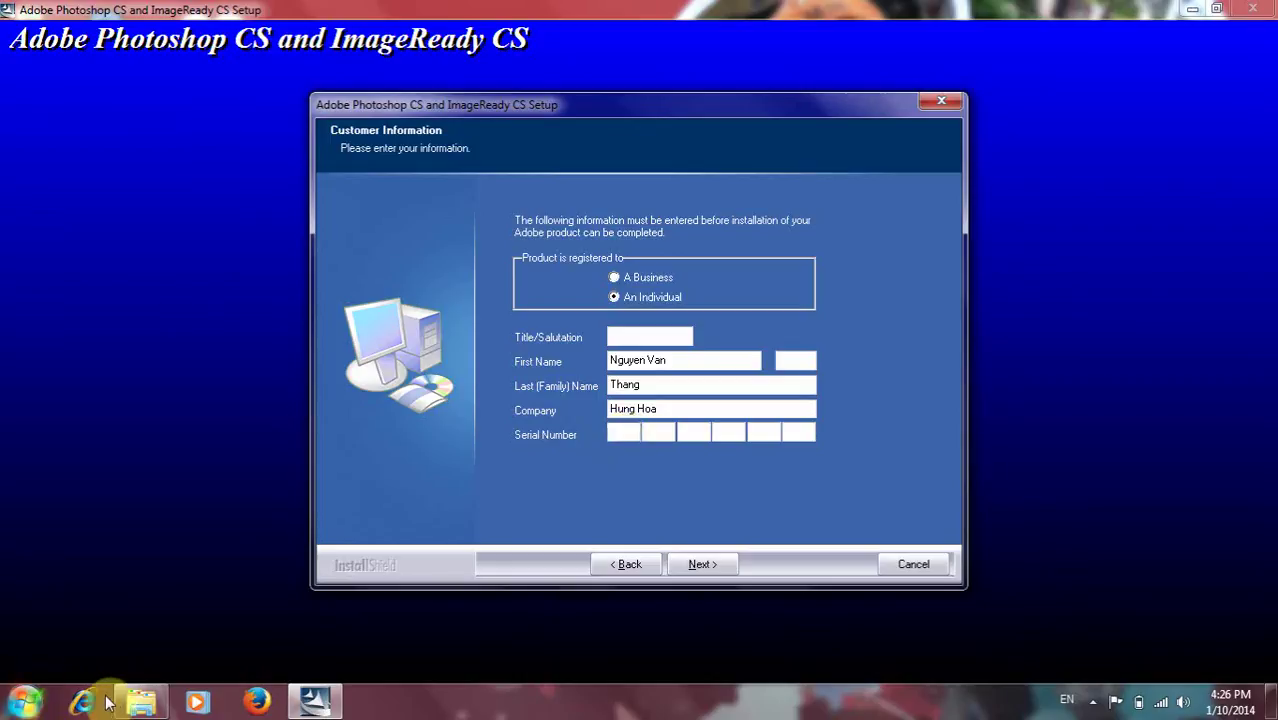
click(138, 702)
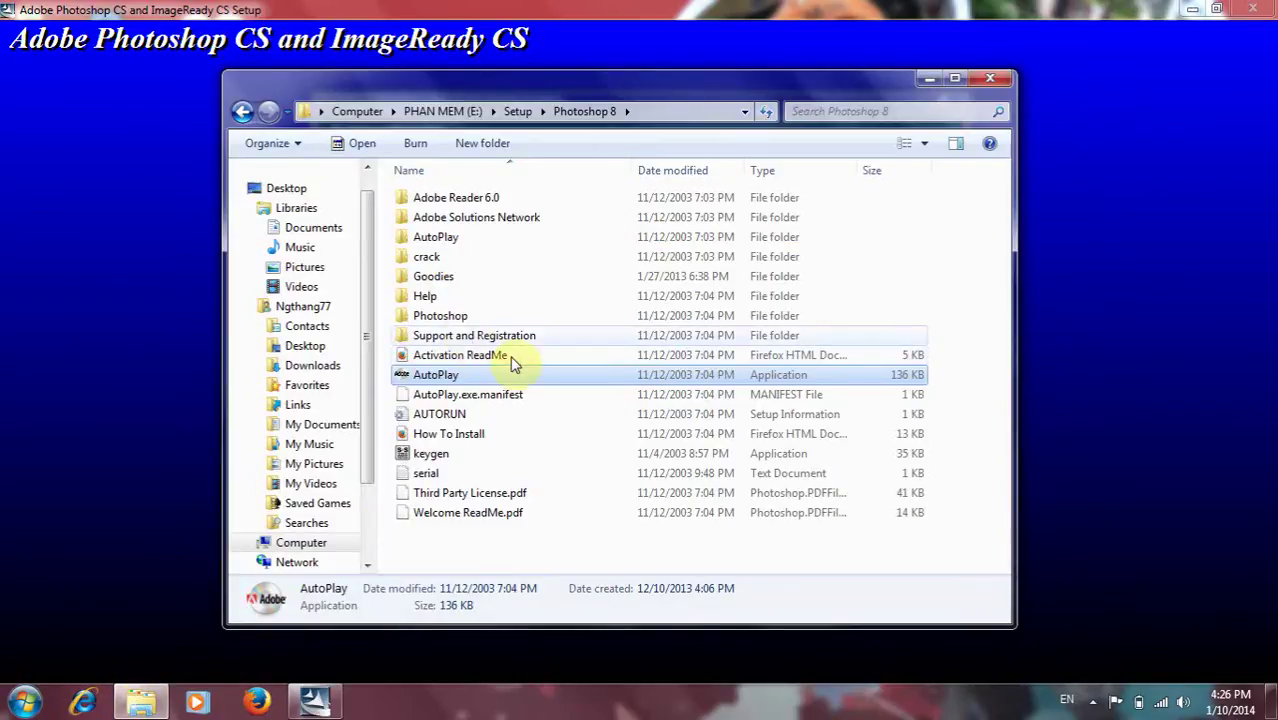
- Launch the Photoshop v8 keygen and generate a serial number
click(423, 458)
double_click(424, 457)
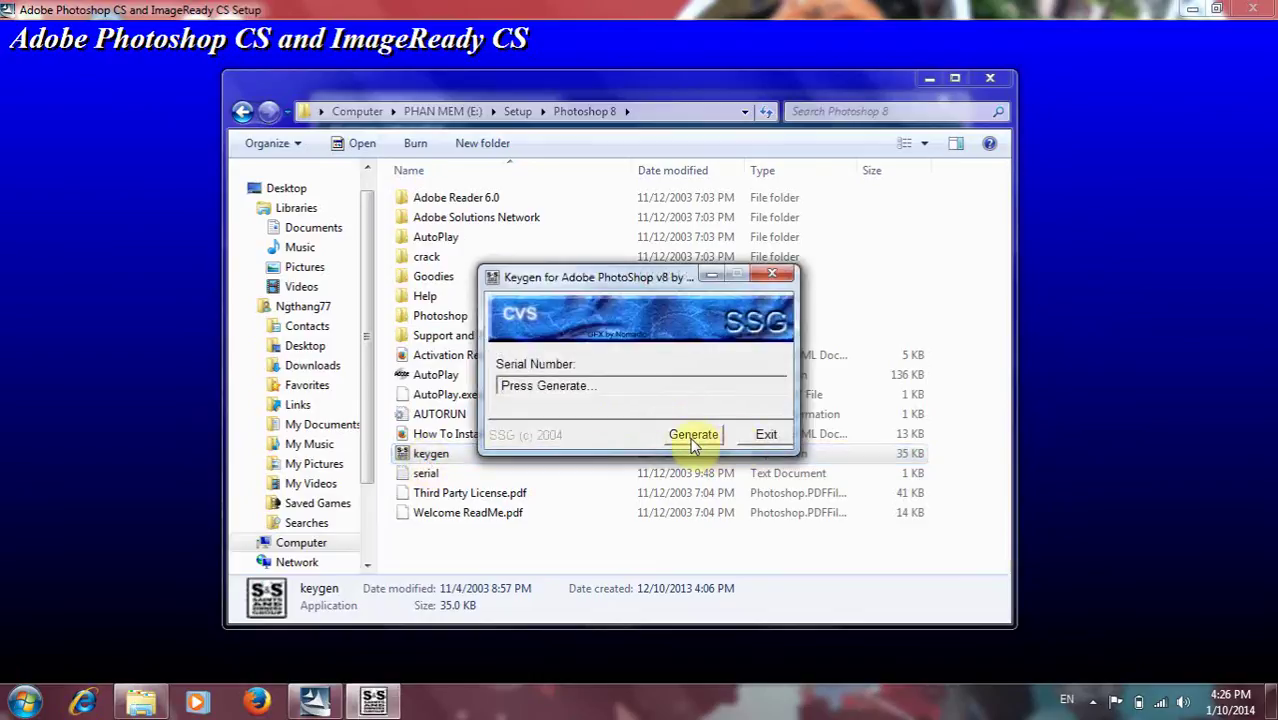
click(693, 436)
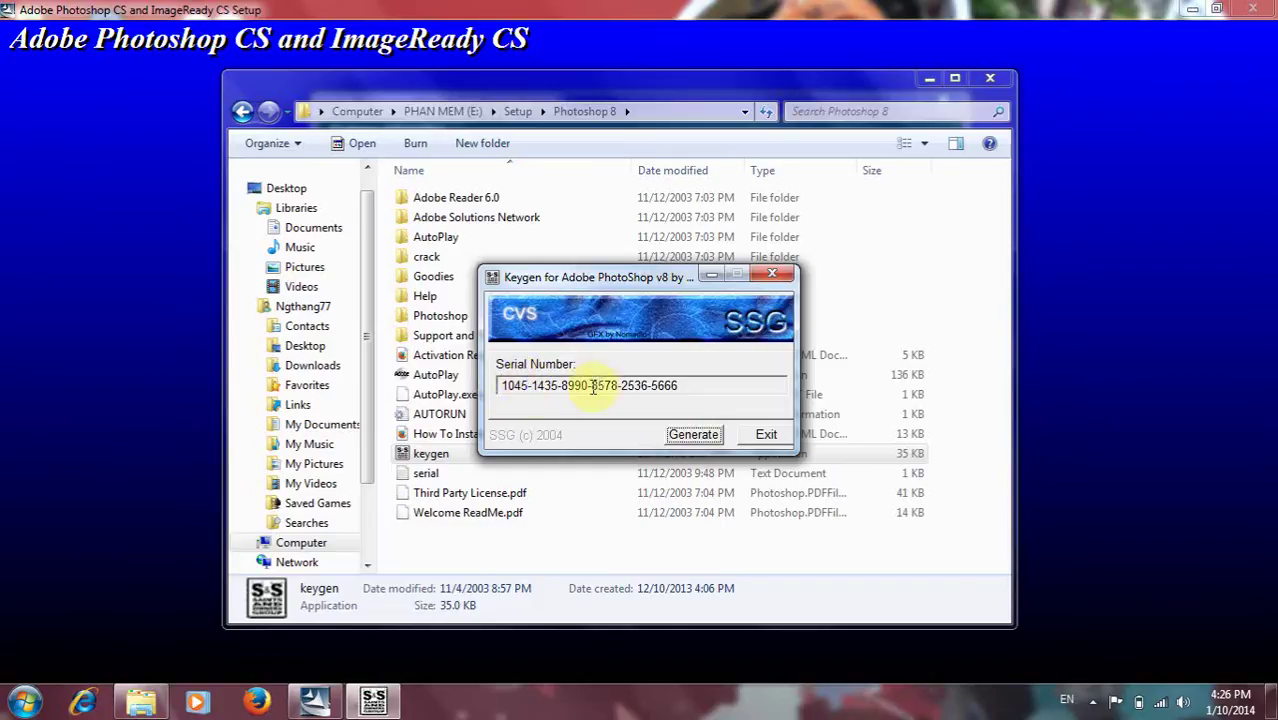
click(500, 385)
drag(500, 385, 527, 388)
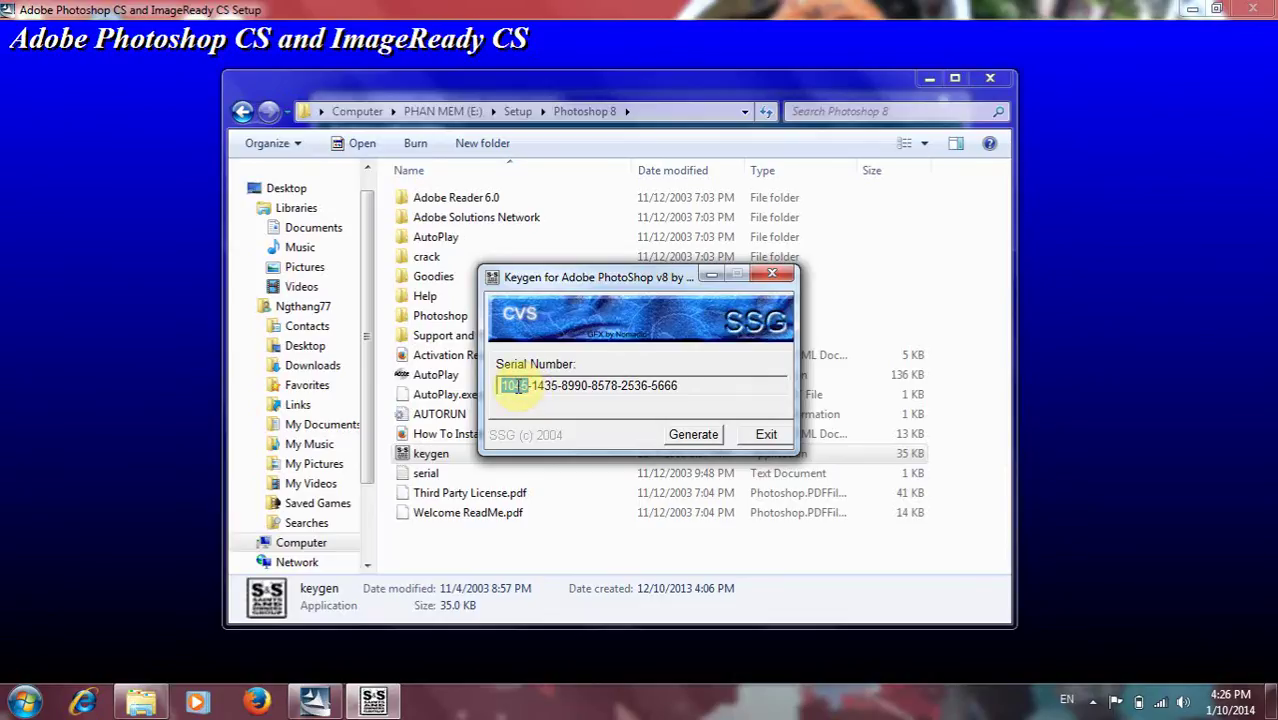
right_click(517, 387)
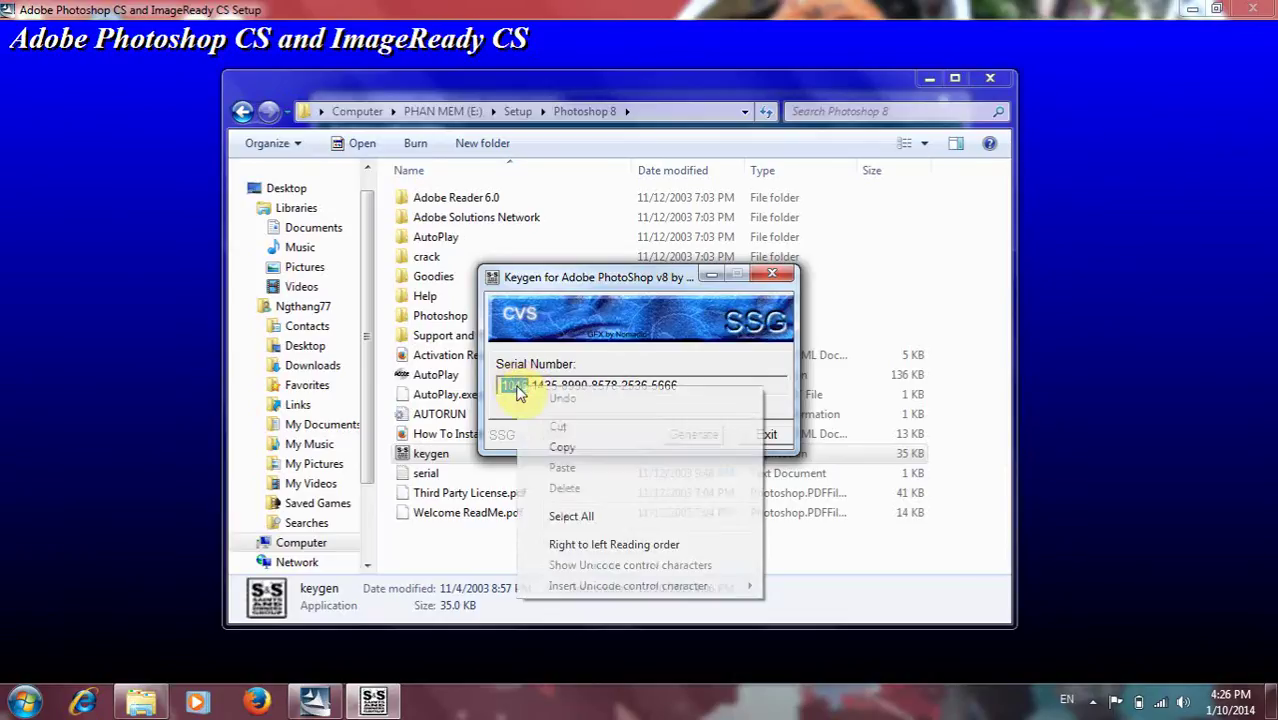
click(571, 447)
click(315, 700)
right_click(616, 433)
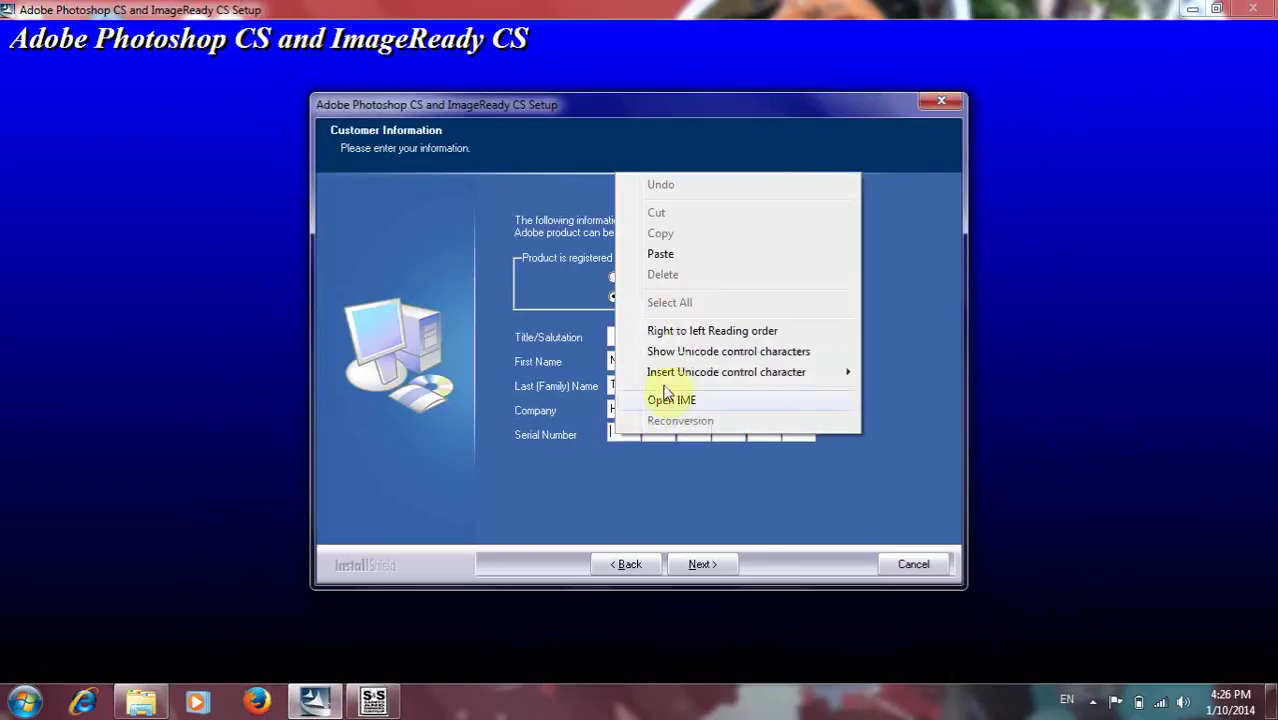
click(661, 254)
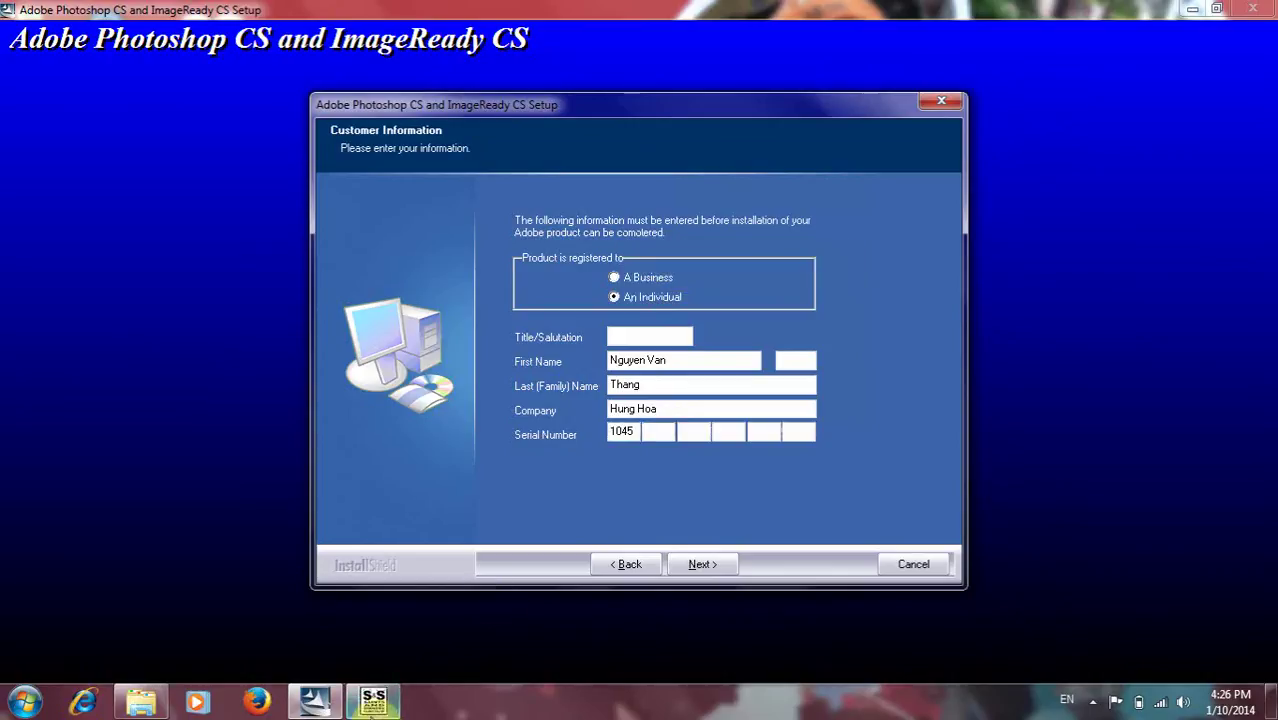
click(375, 700)
drag(559, 386, 535, 390)
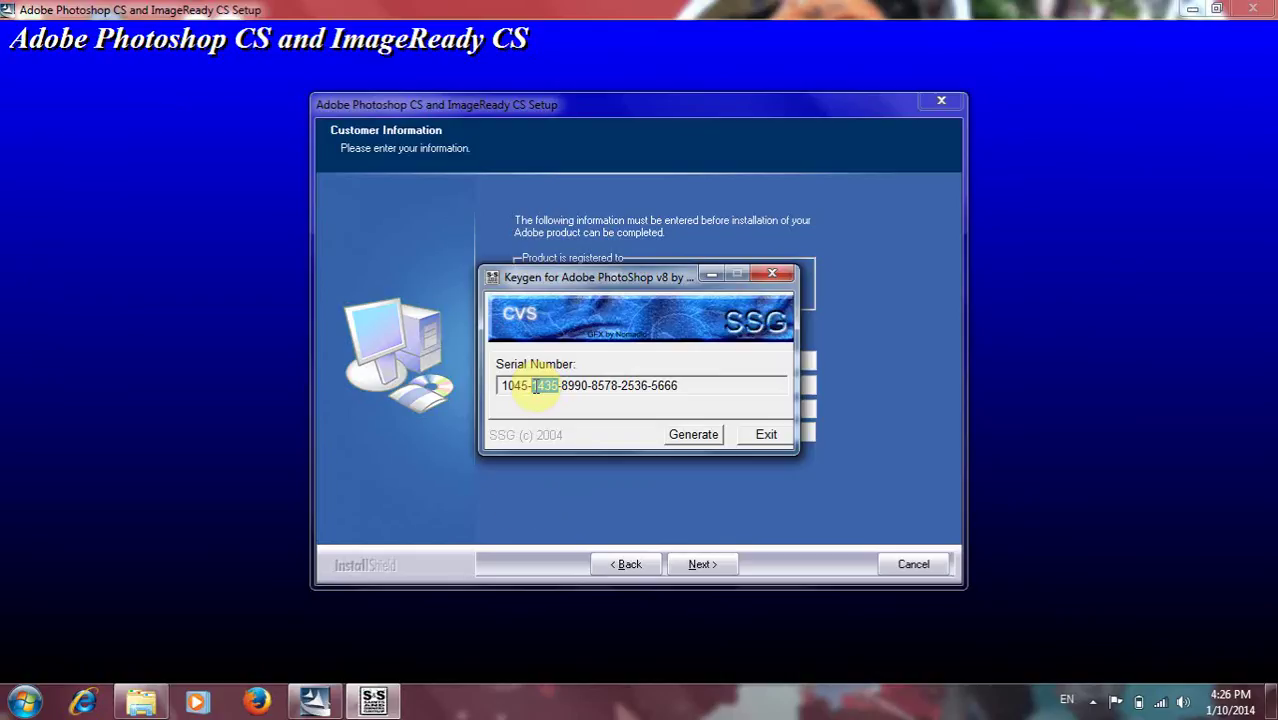
click(318, 700)
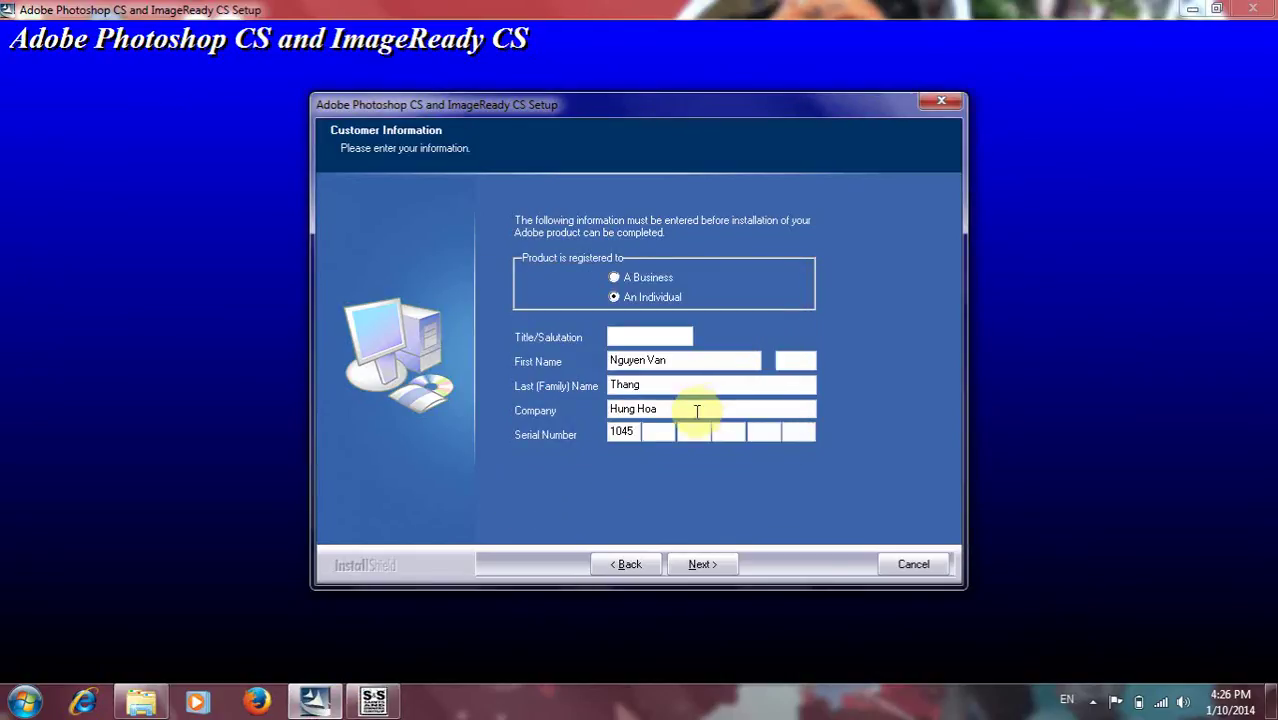
key(ctrl+v)
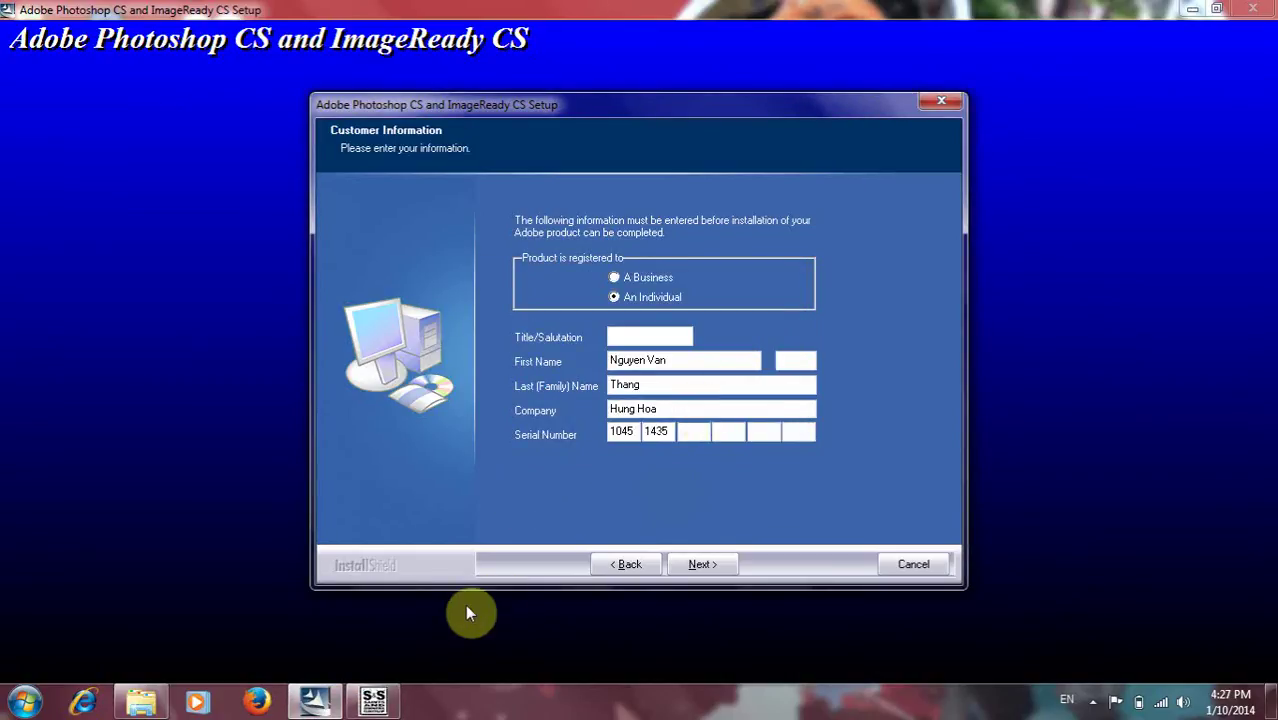
click(373, 700)
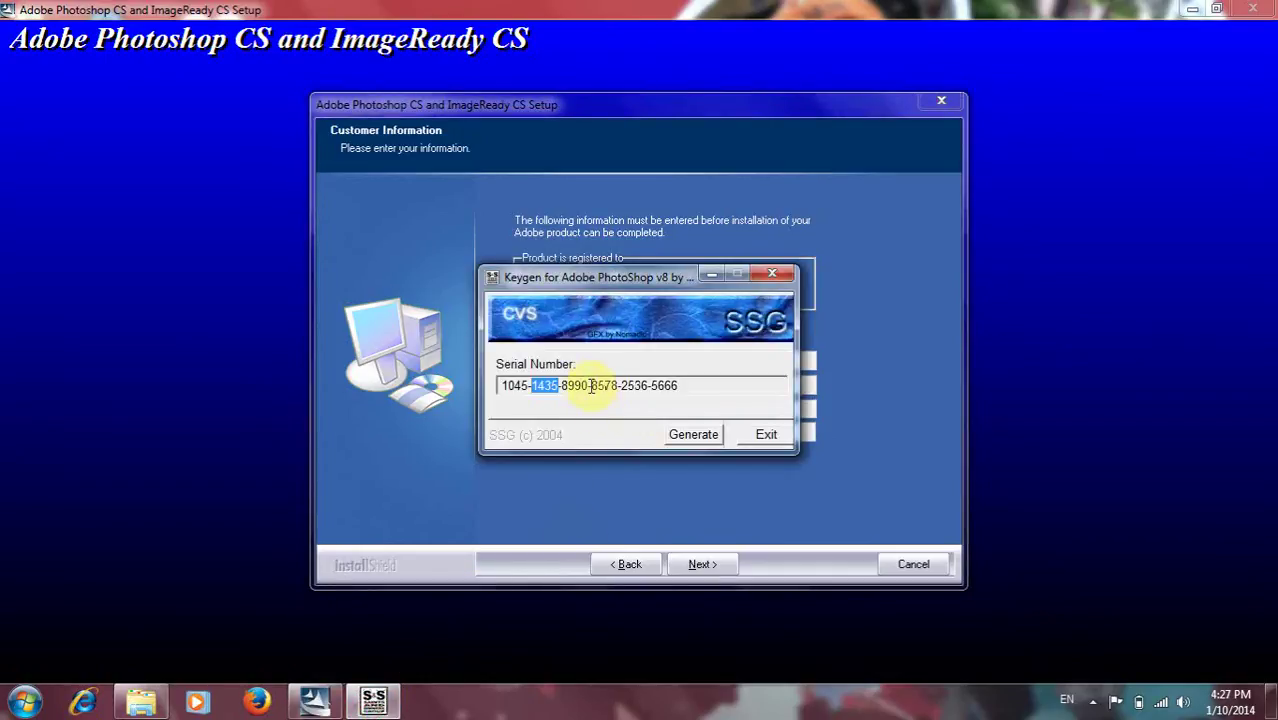
drag(589, 385, 563, 386)
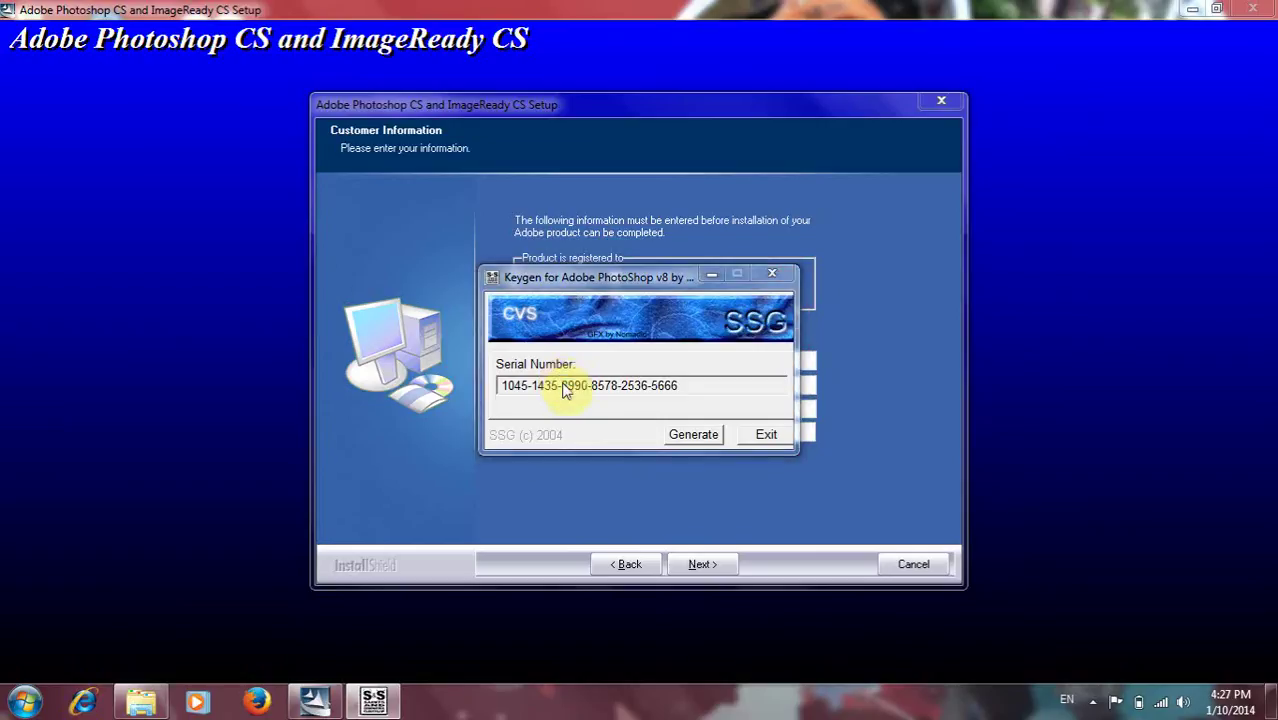
click(697, 433)
right_click(697, 433)
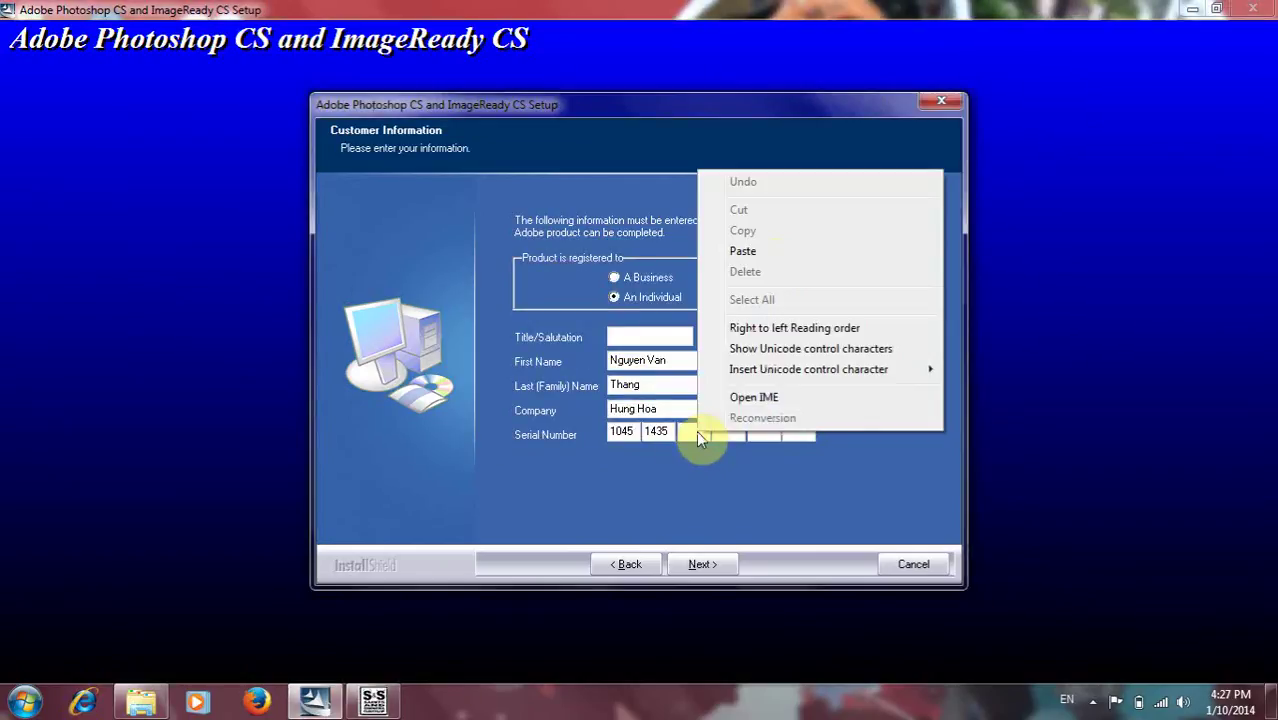
click(771, 256)
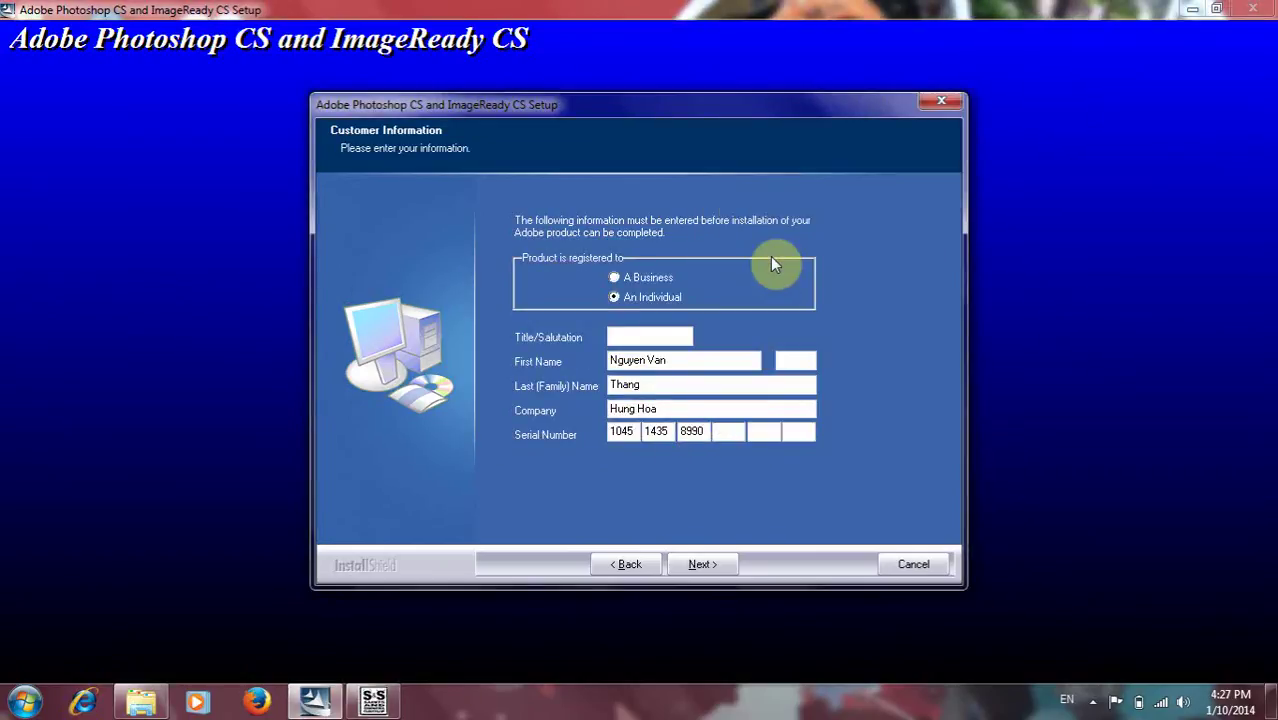
key(alt+Tab)
drag(616, 385, 590, 386)
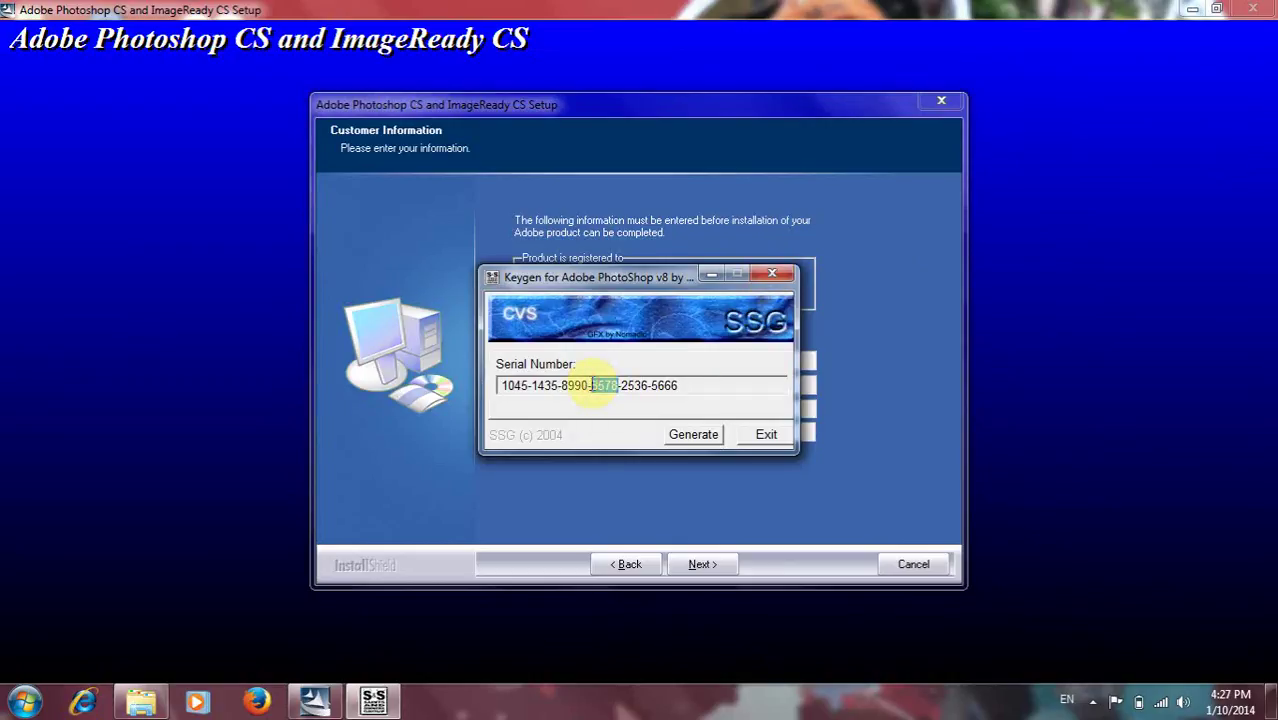
key(alt+Tab)
click(725, 430)
key(ctrl+v)
key(alt+Tab)
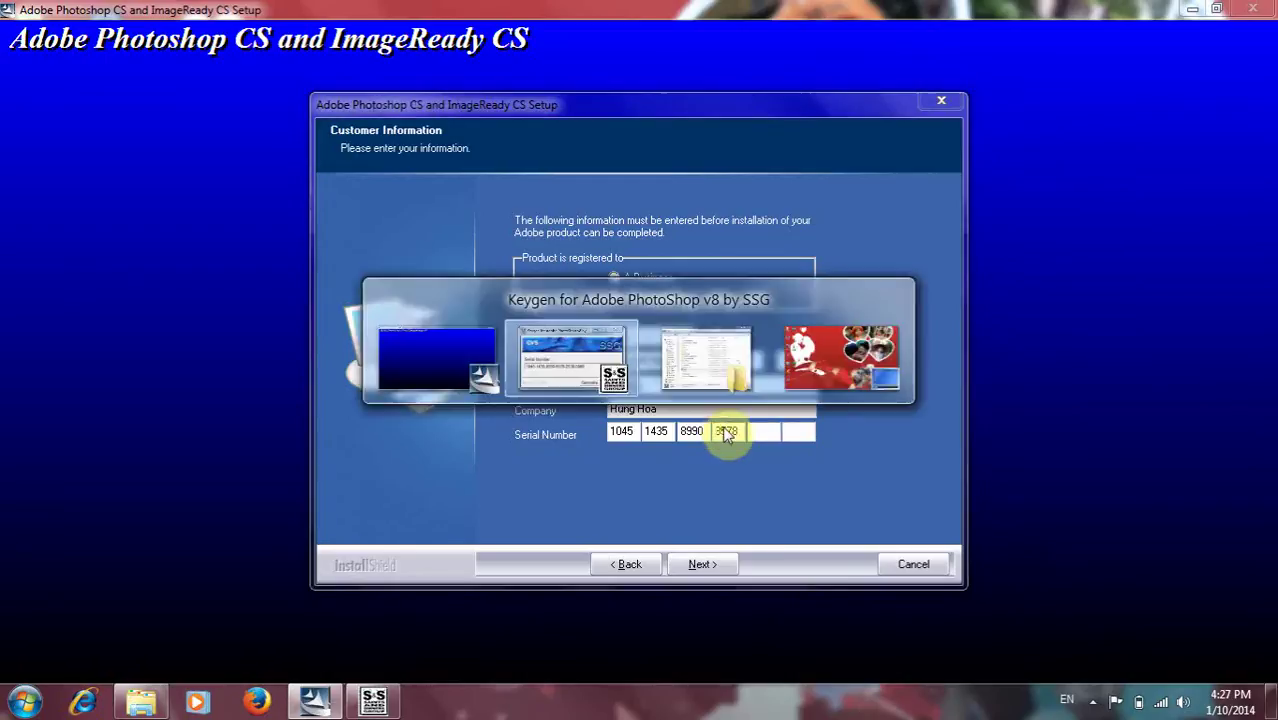
drag(651, 387, 624, 390)
key(ctrl+c)
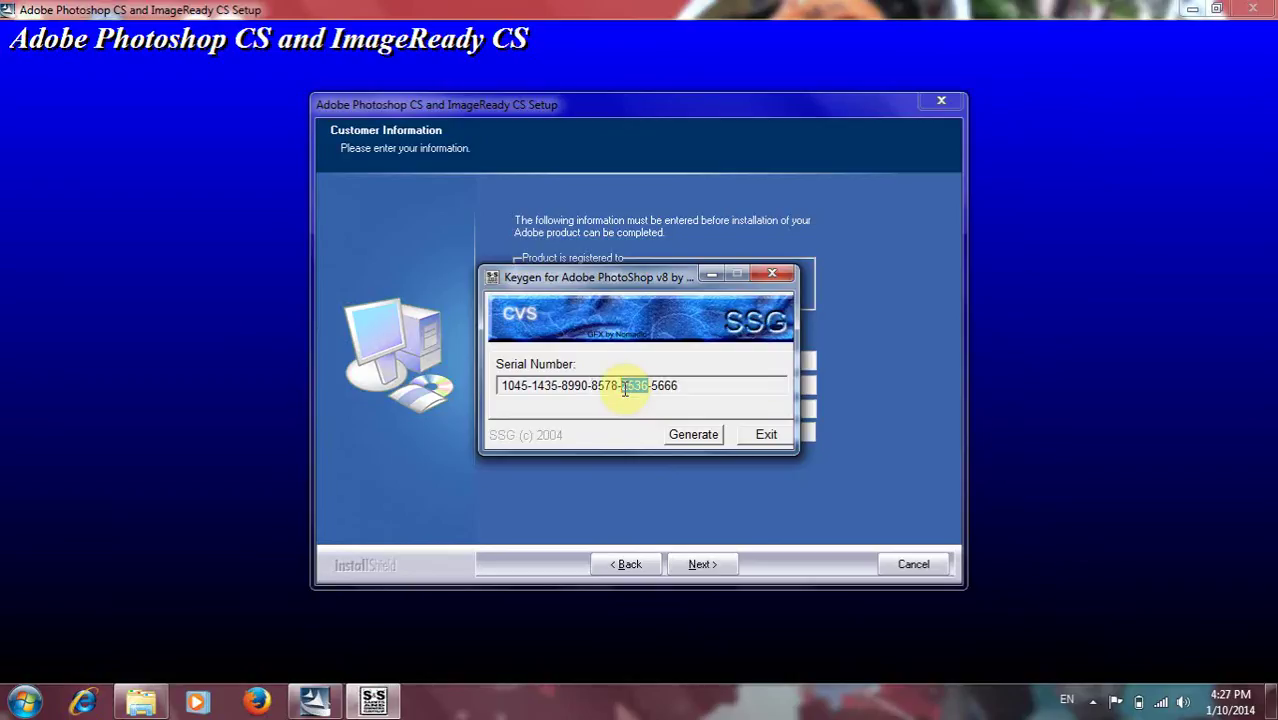
key(alt+Tab)
click(760, 432)
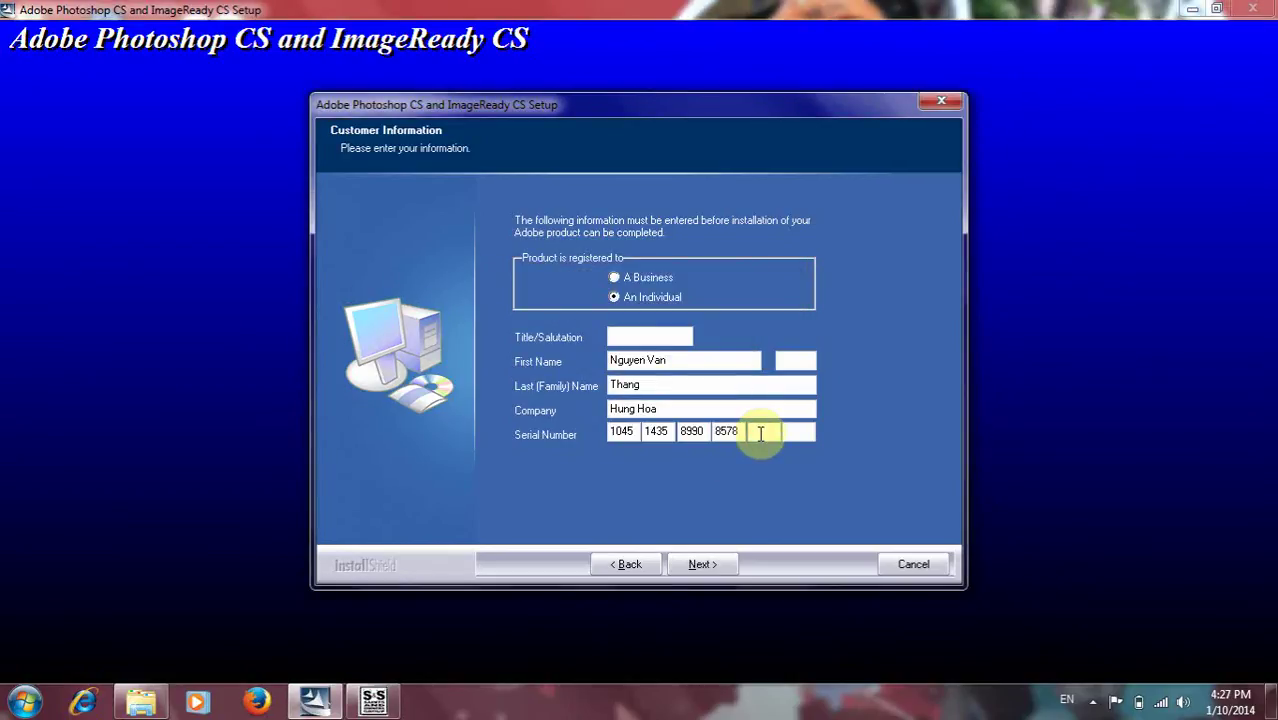
key(ctrl+v)
- Enter the last group 5666, submit the customer information, and confirm it's correct
key(alt+Tab)
drag(679, 384, 651, 385)
key(ctrl+c)
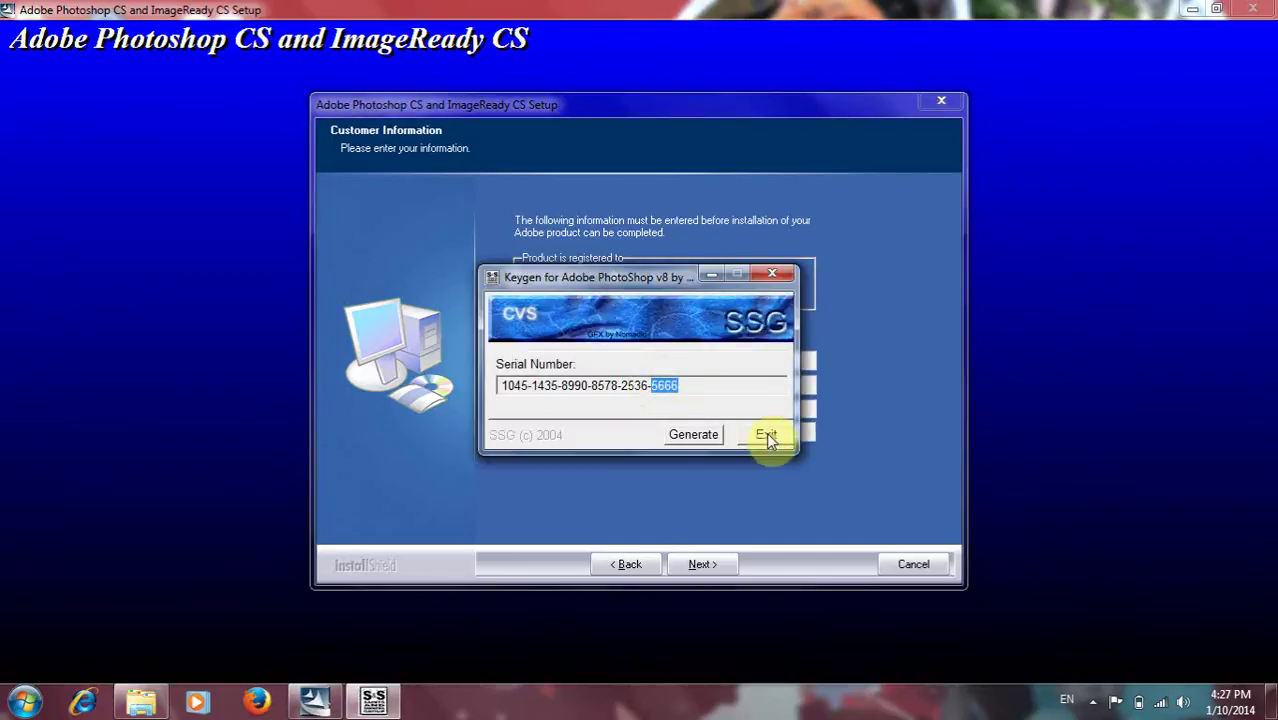
click(806, 433)
key(ctrl+v)
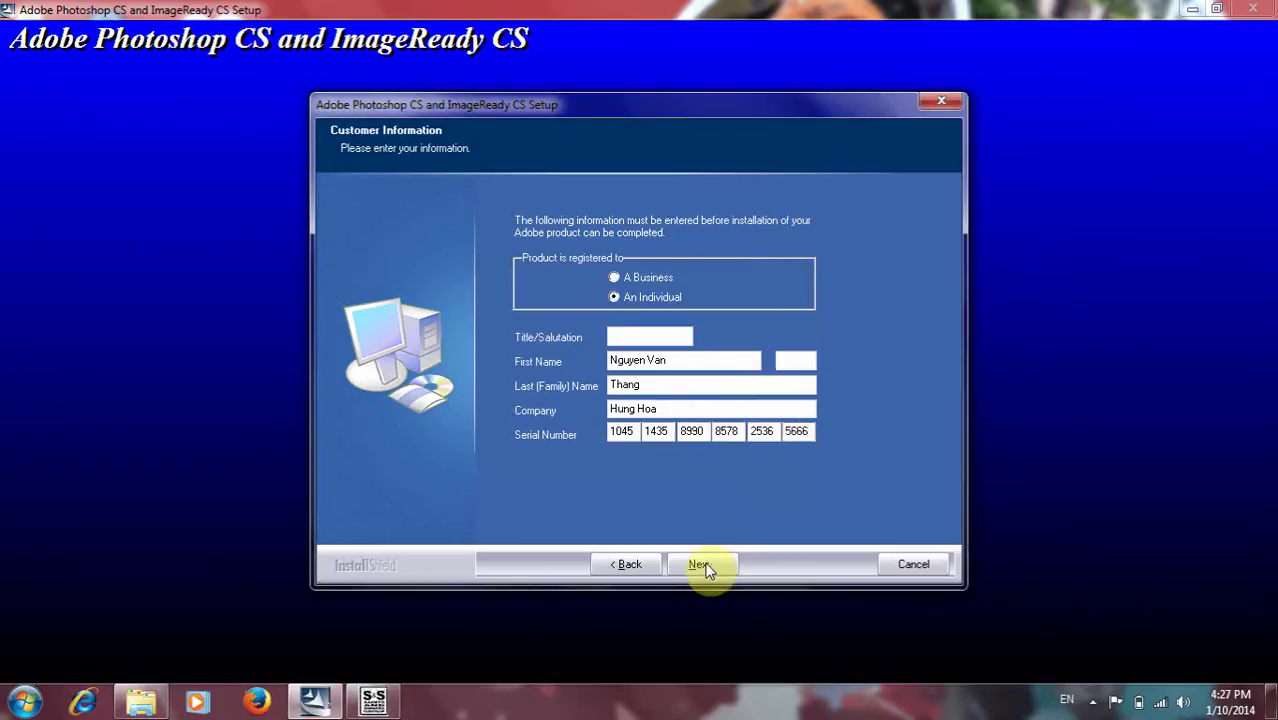
click(700, 564)
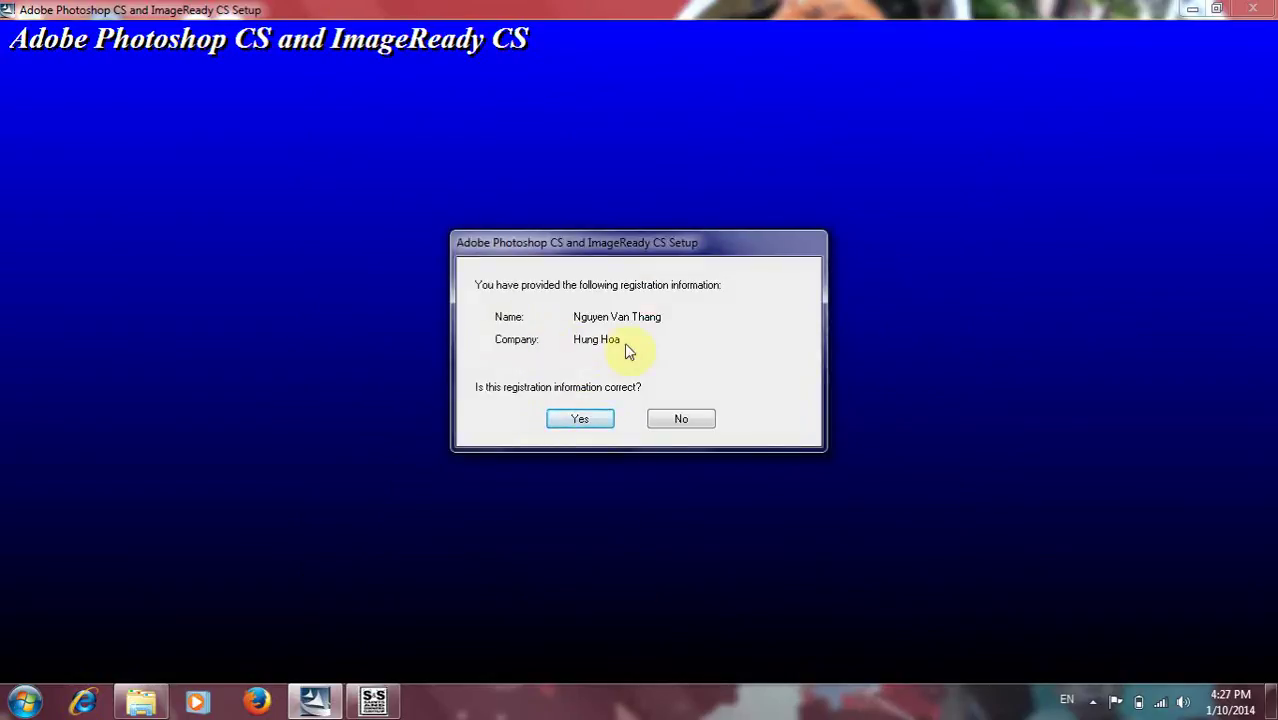
click(583, 418)
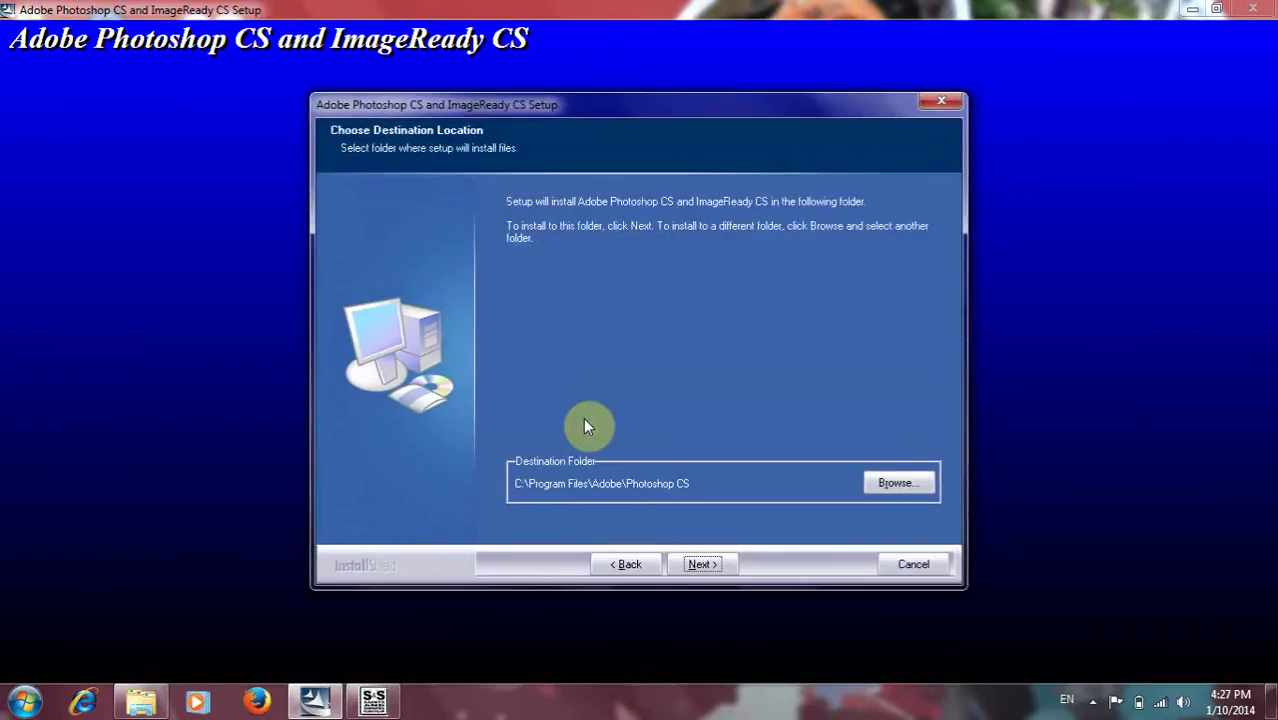
- Keep the default C:\Program Files\Adobe\Photoshop CS folder and file associations to reach the summary
click(706, 566)
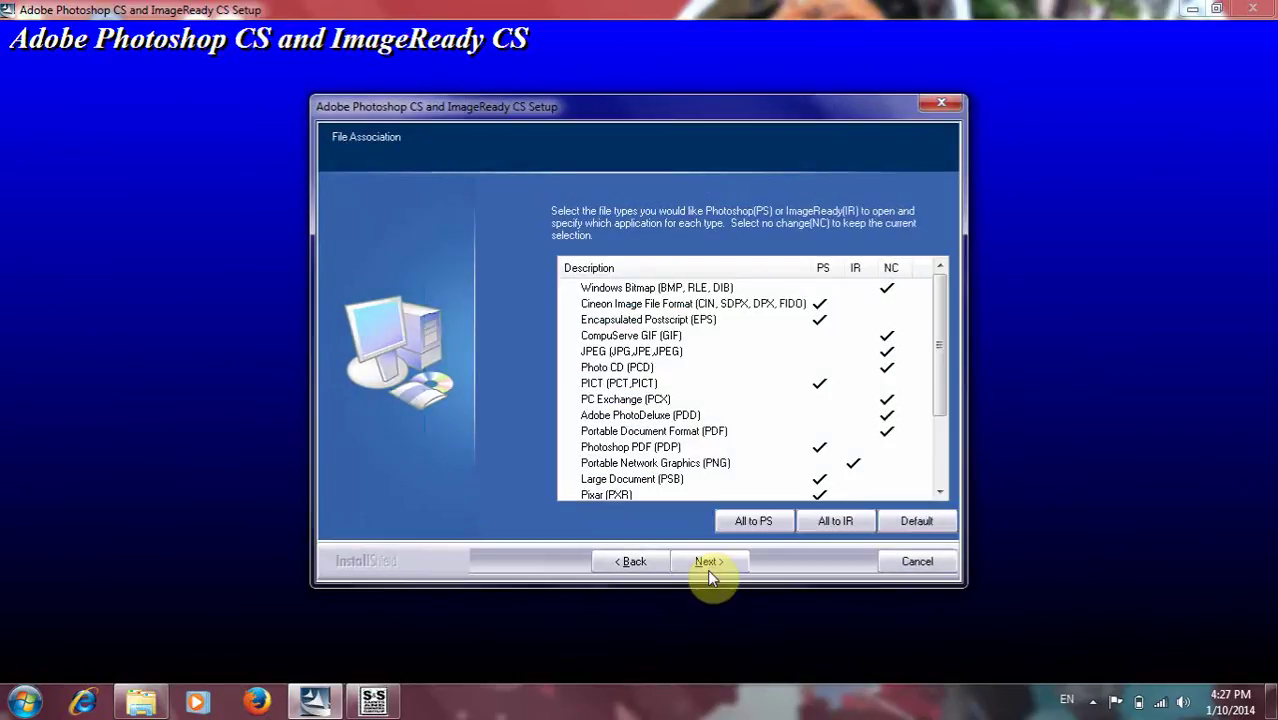
click(707, 563)
click(705, 565)
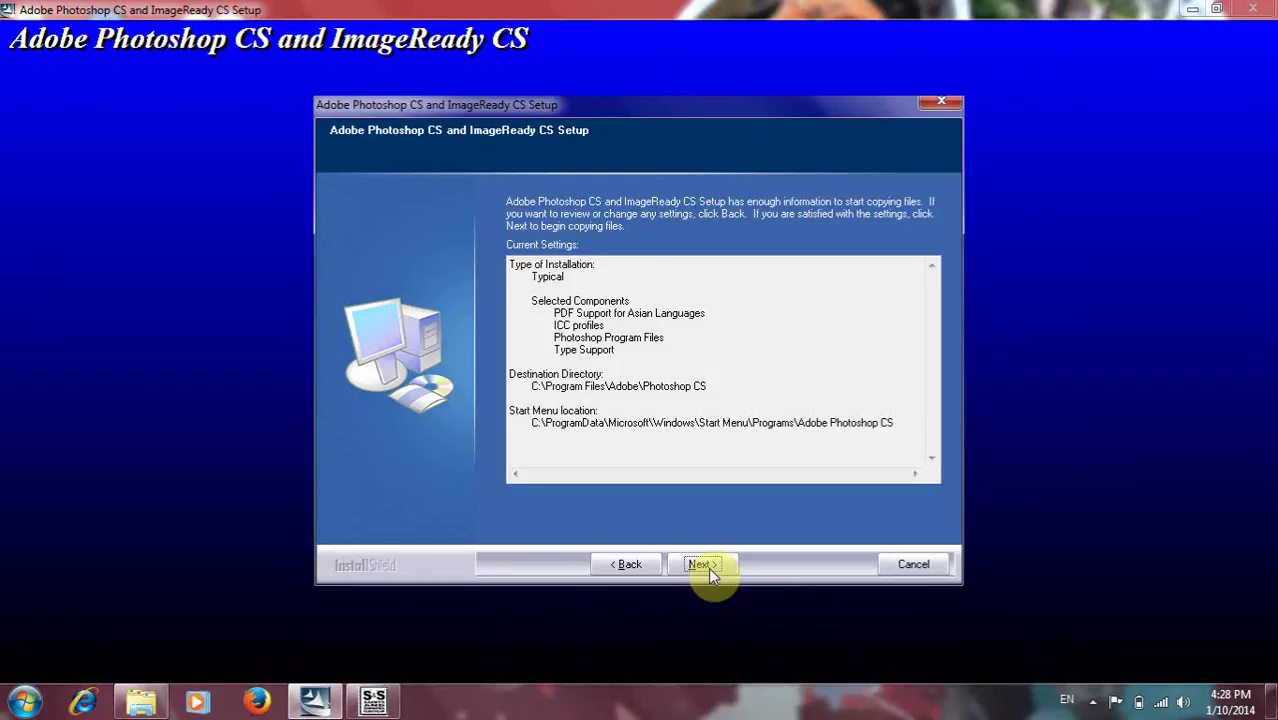
- Start copying files and wait for the installation to reach Adobe Activation
click(703, 565)
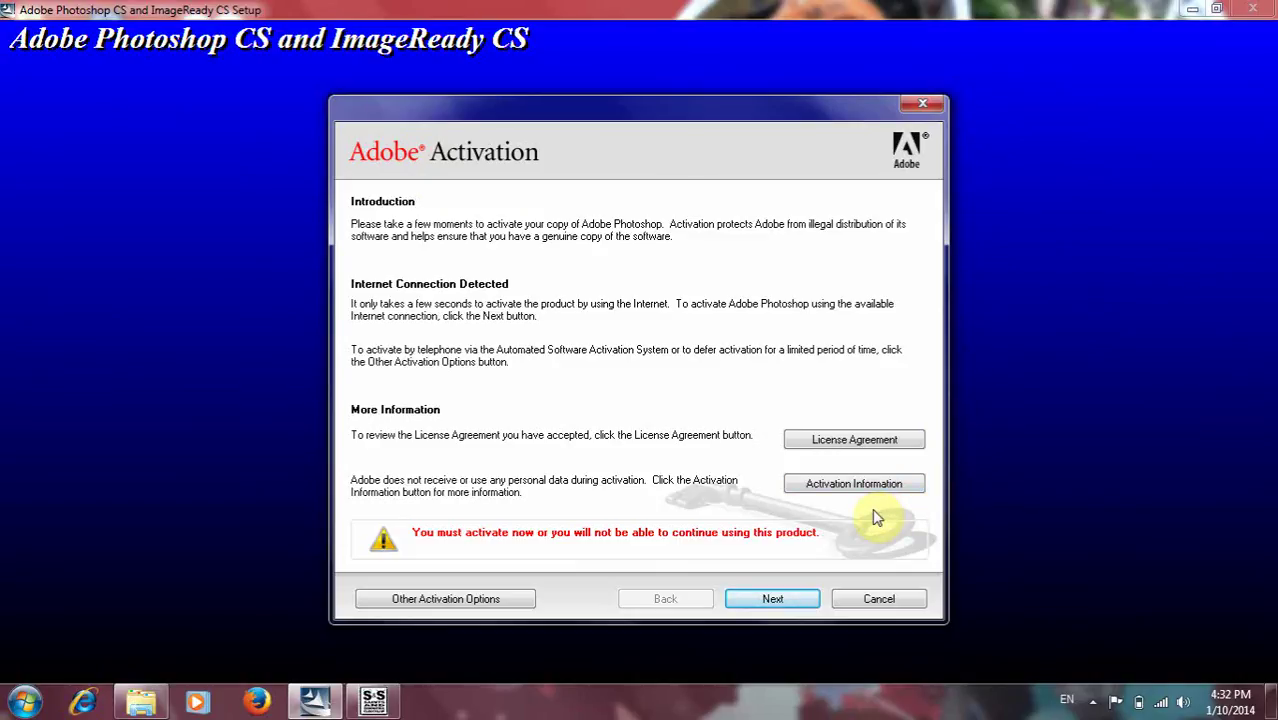
- Skip Adobe Activation, finish the setup, and dismiss the thank-you message
click(924, 106)
click(924, 106)
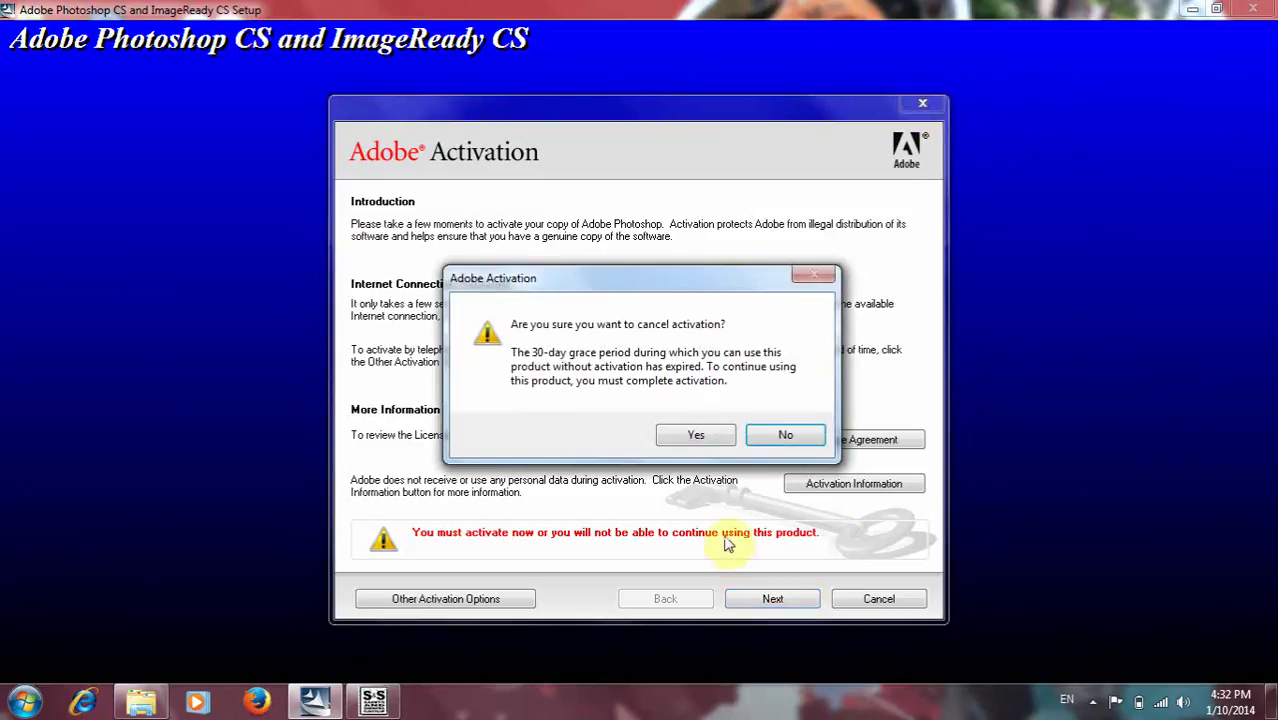
click(708, 437)
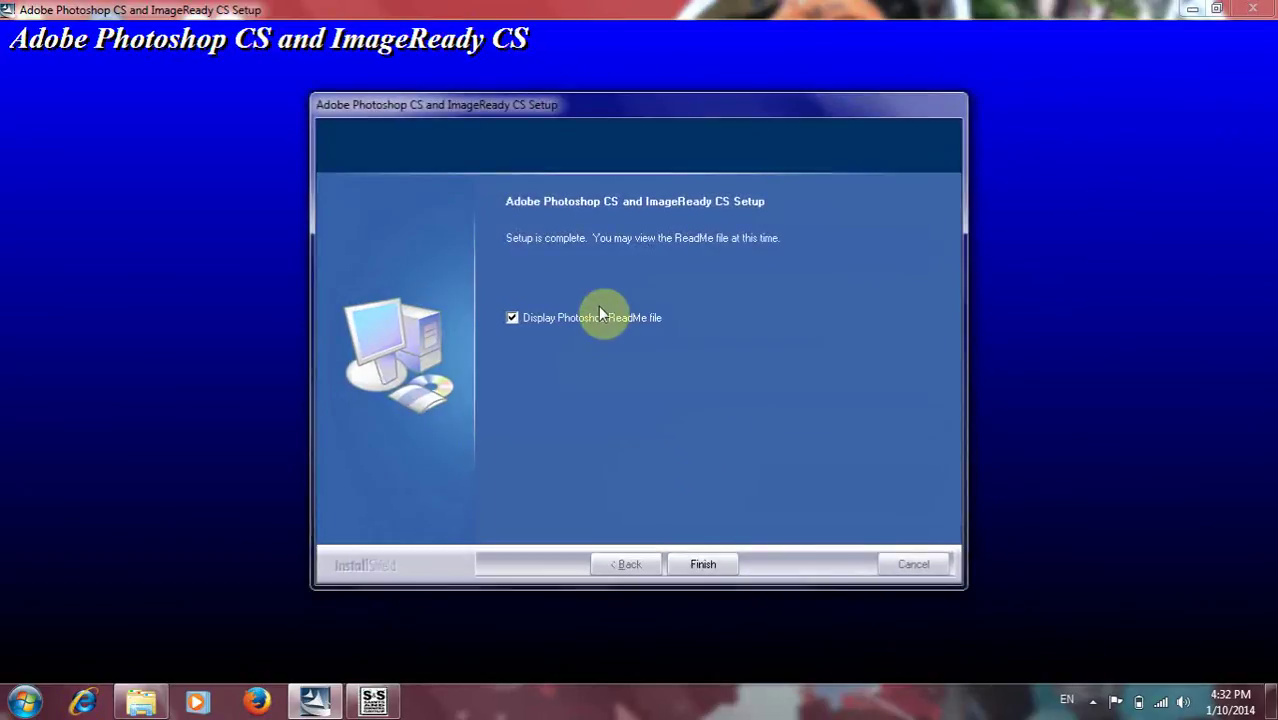
click(704, 563)
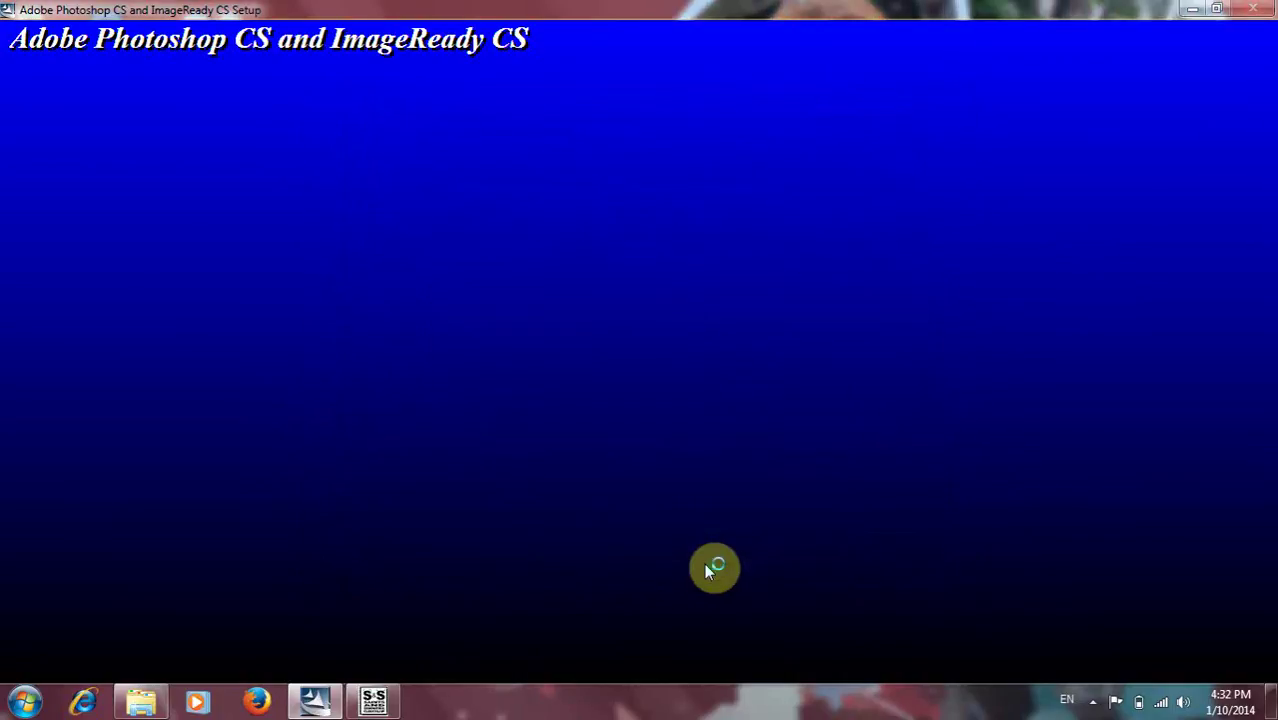
click(817, 416)
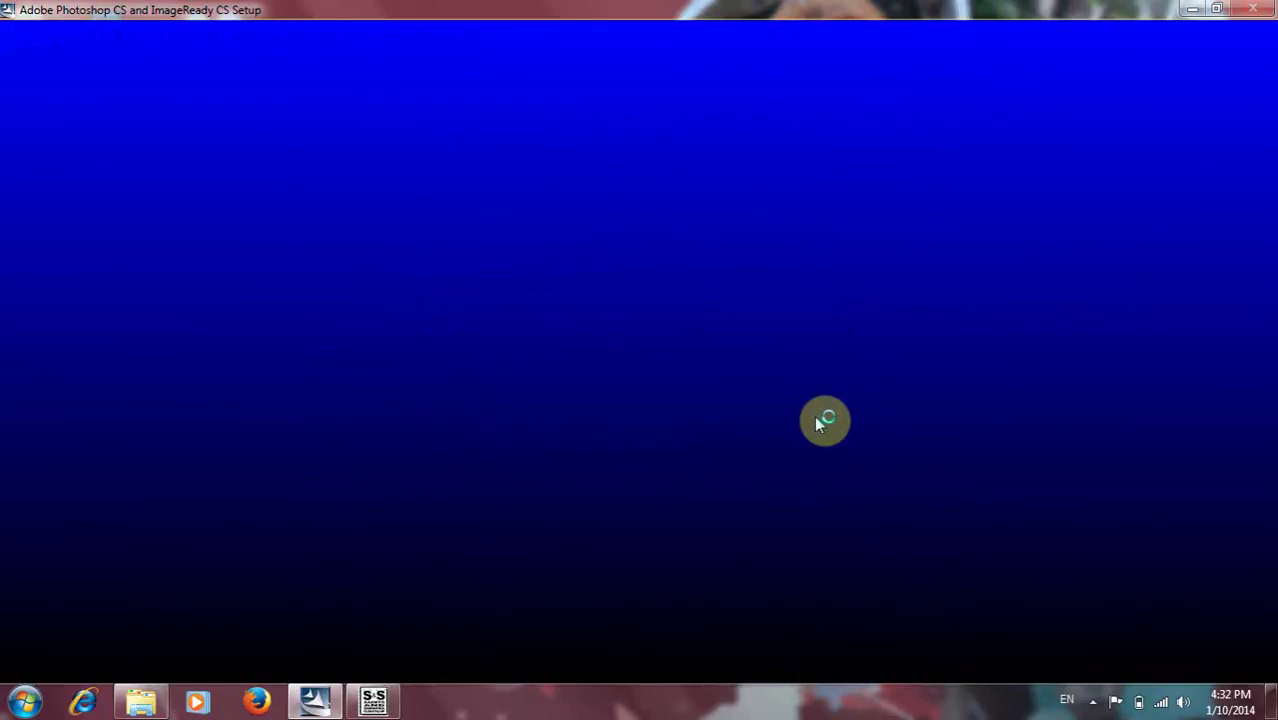
- Minimize the full-screen setup window and close the ReadMe document
click(432, 702)
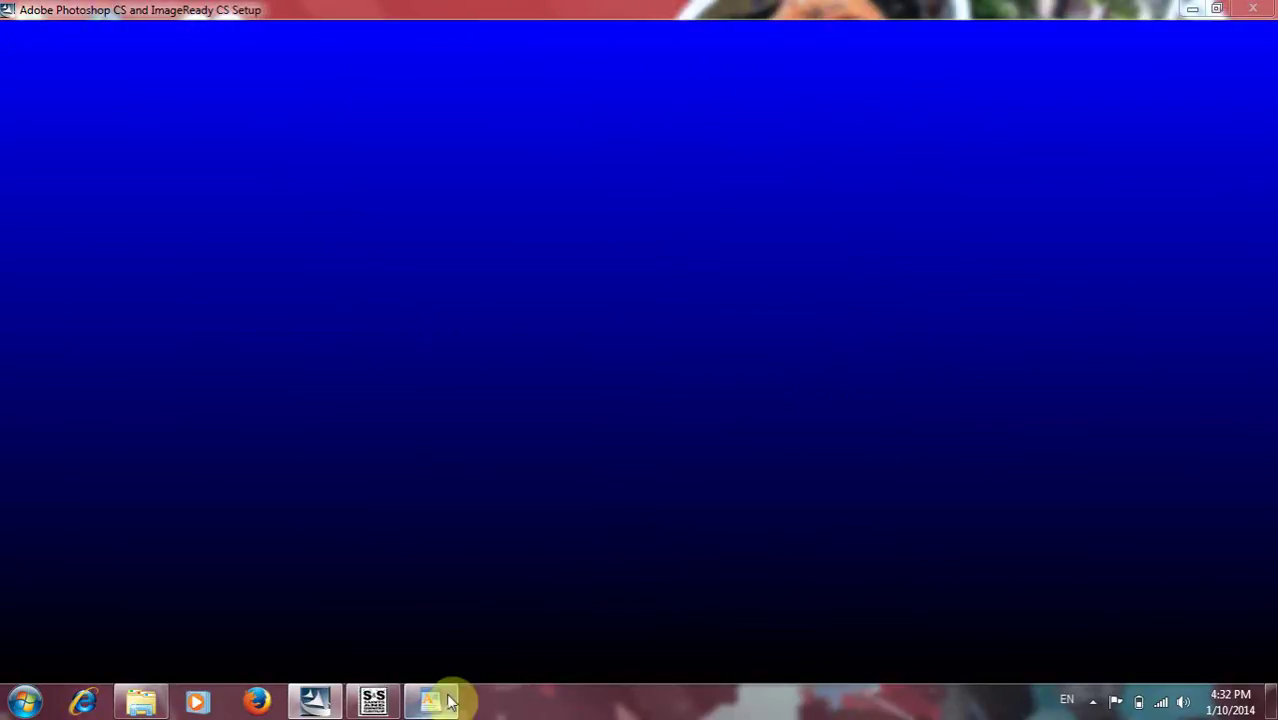
click(1193, 11)
click(1047, 128)
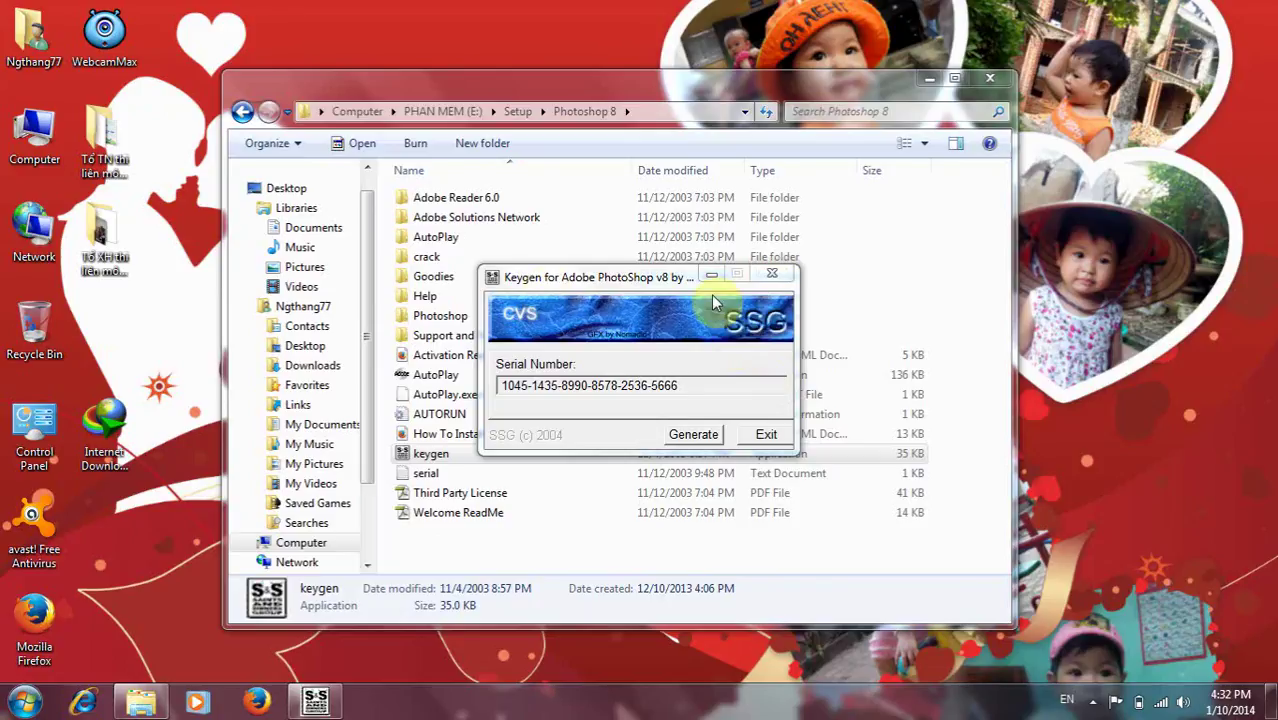
- Close the keygen, copy AdobeLM.dll and Tw10122.dat from the crack folder, then select drive C:
click(772, 273)
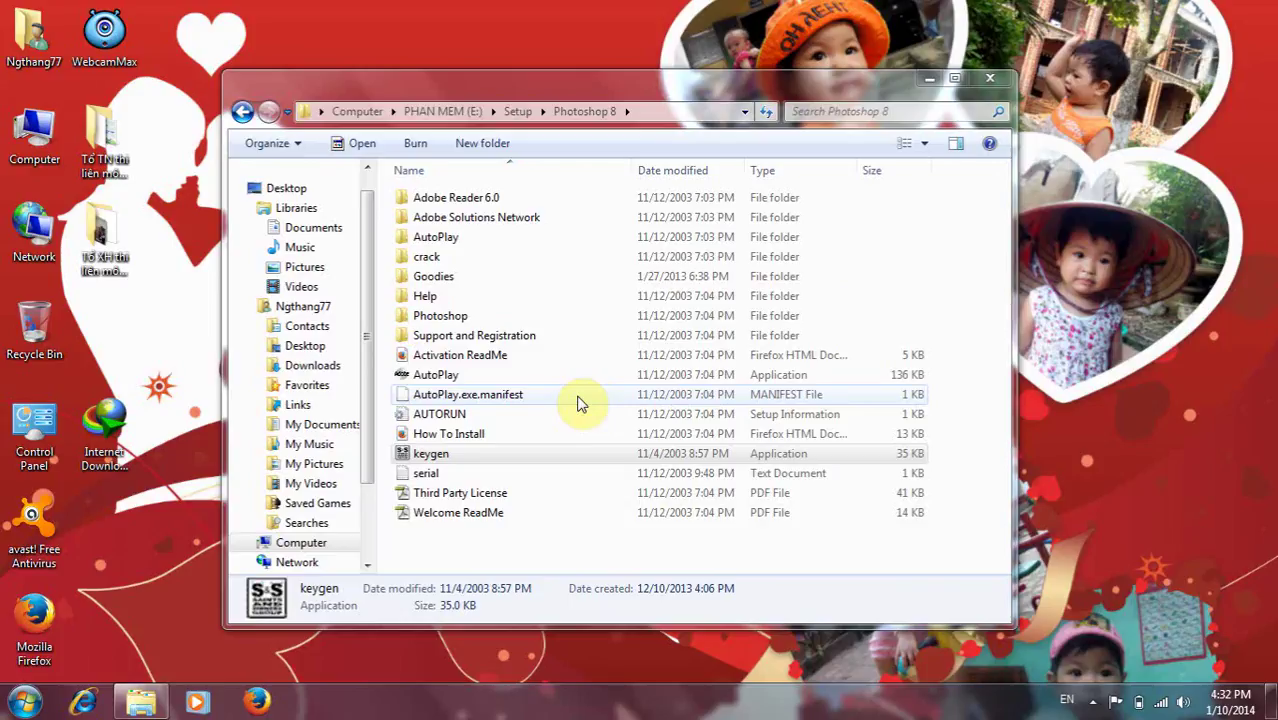
double_click(430, 262)
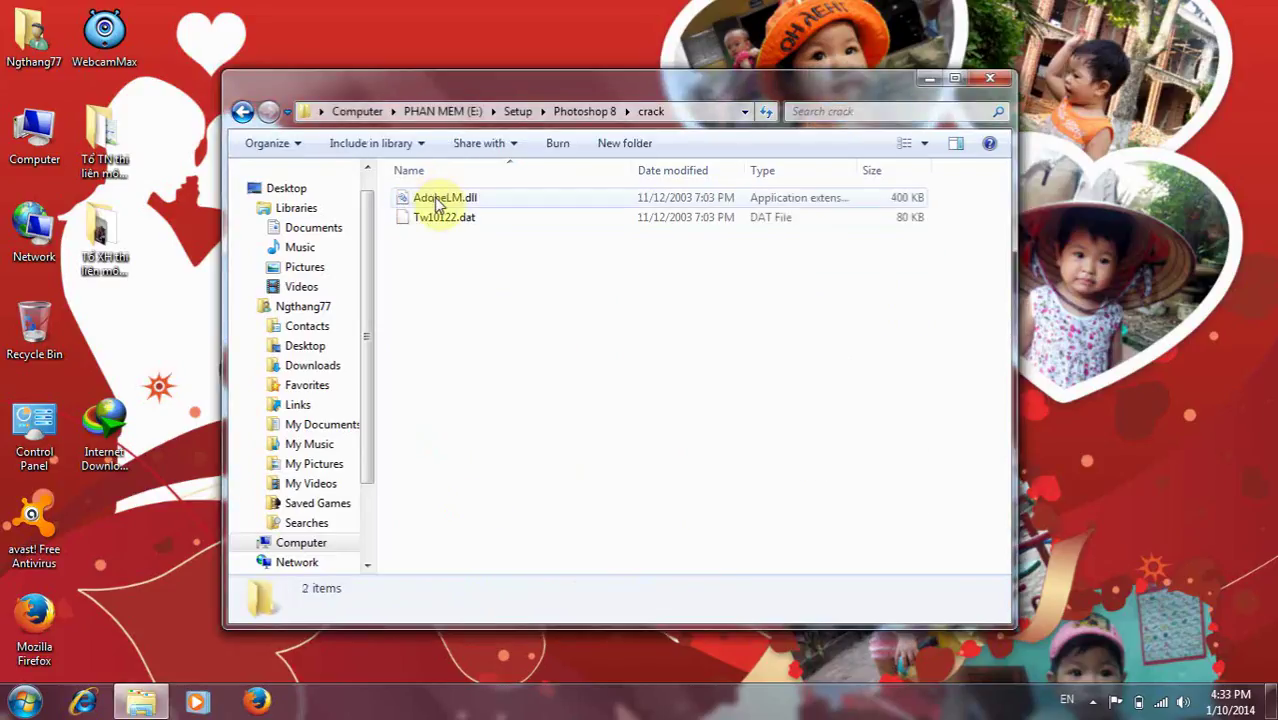
drag(933, 345, 445, 203)
right_click(445, 203)
click(503, 369)
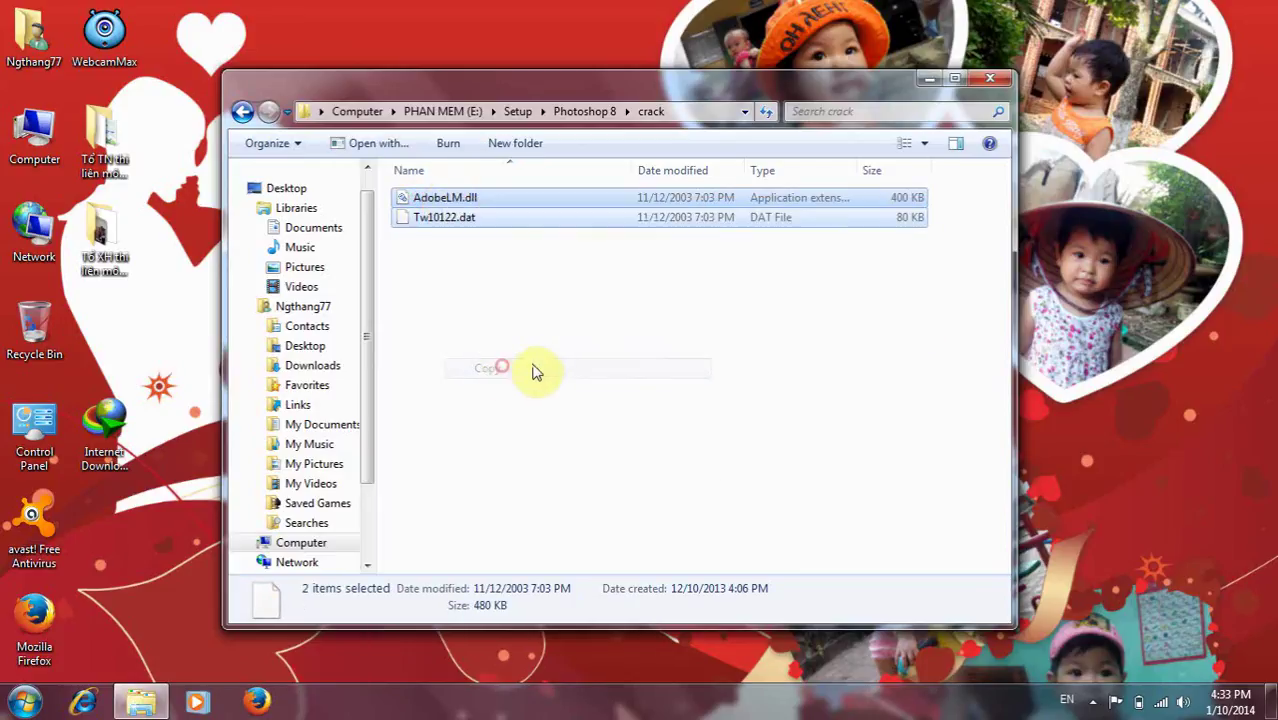
double_click(27, 130)
click(524, 240)
- Paste the crack files into C:\Program Files\Adobe\Photoshop CS, replacing AdobeLM.dll and Tw10122.dat
double_click(524, 237)
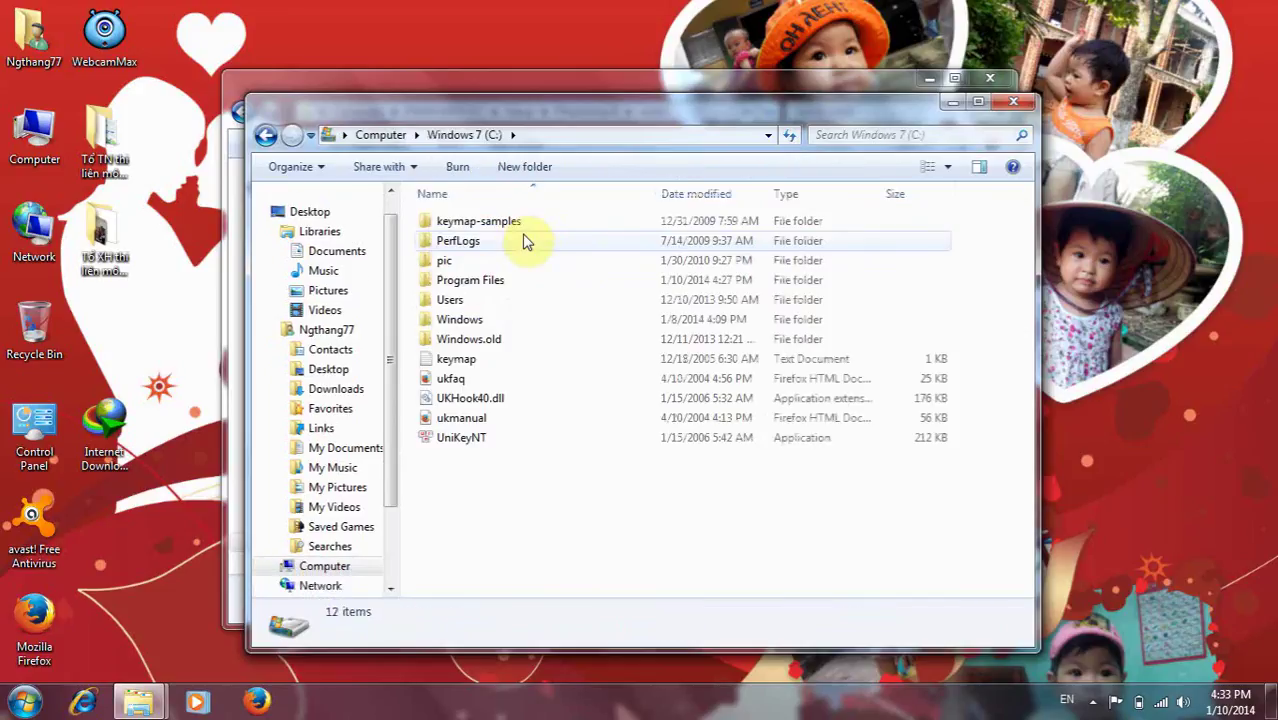
double_click(480, 283)
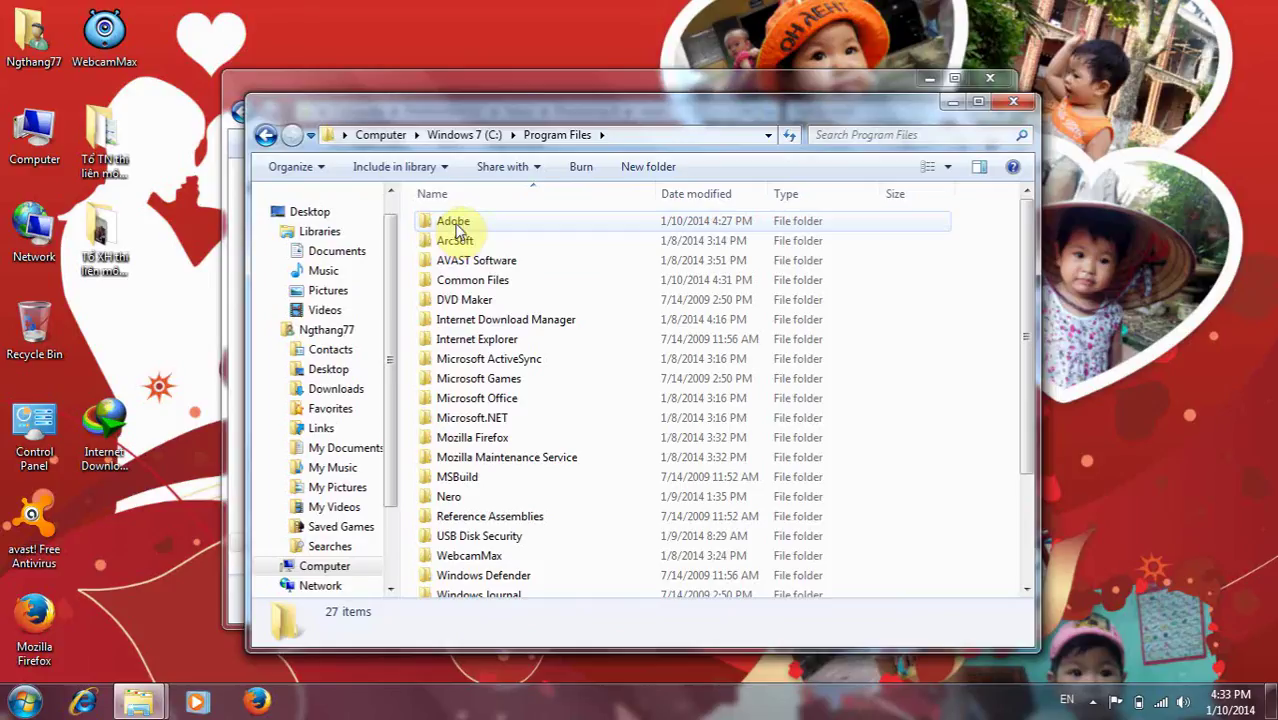
double_click(457, 229)
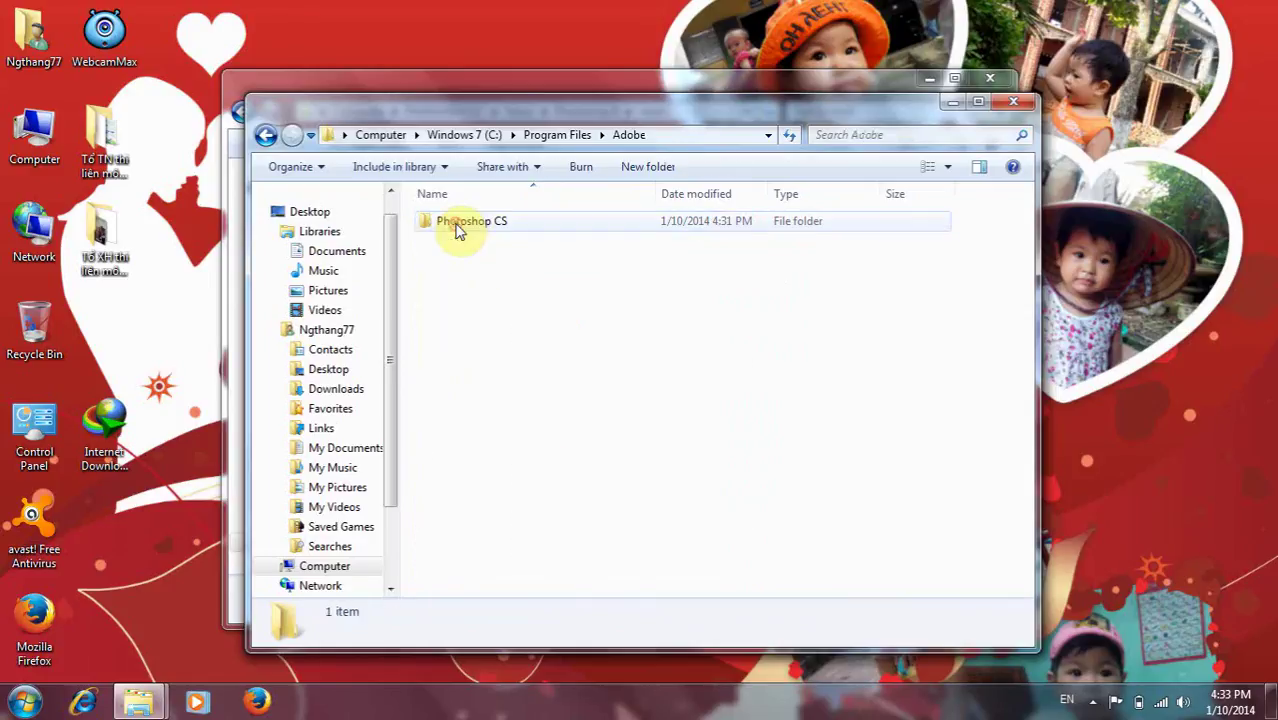
click(495, 226)
double_click(495, 226)
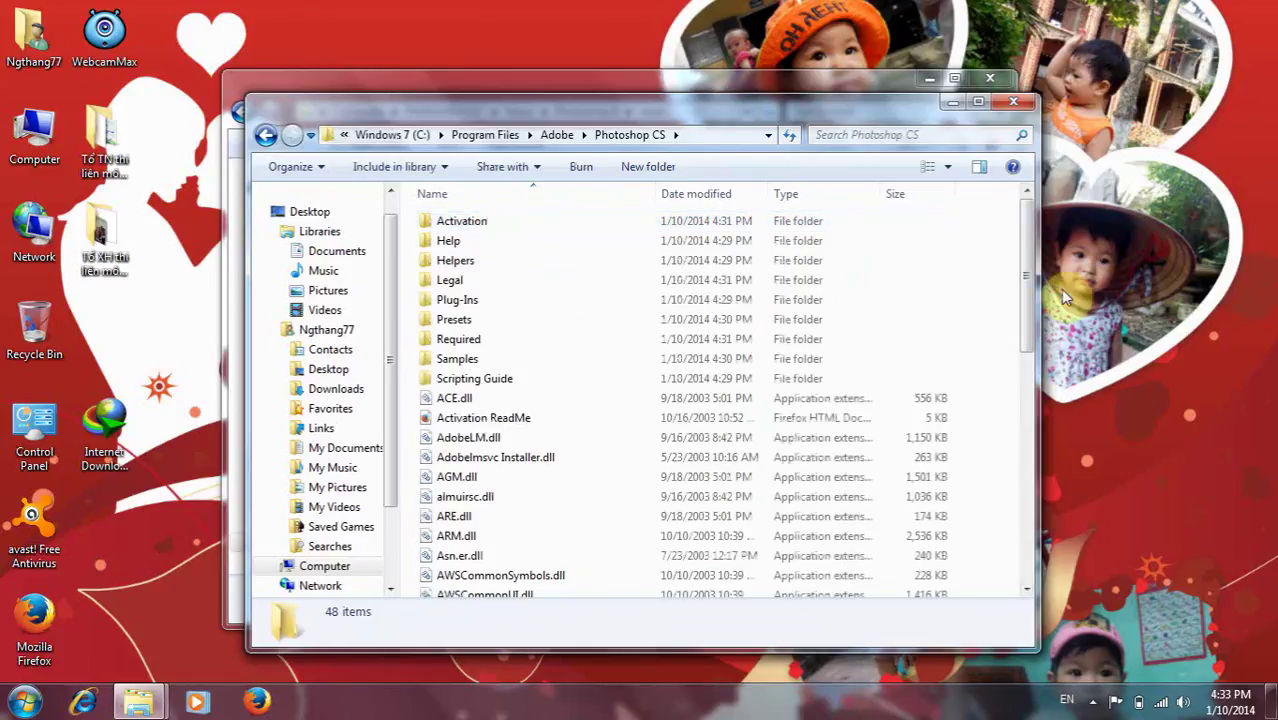
right_click(912, 250)
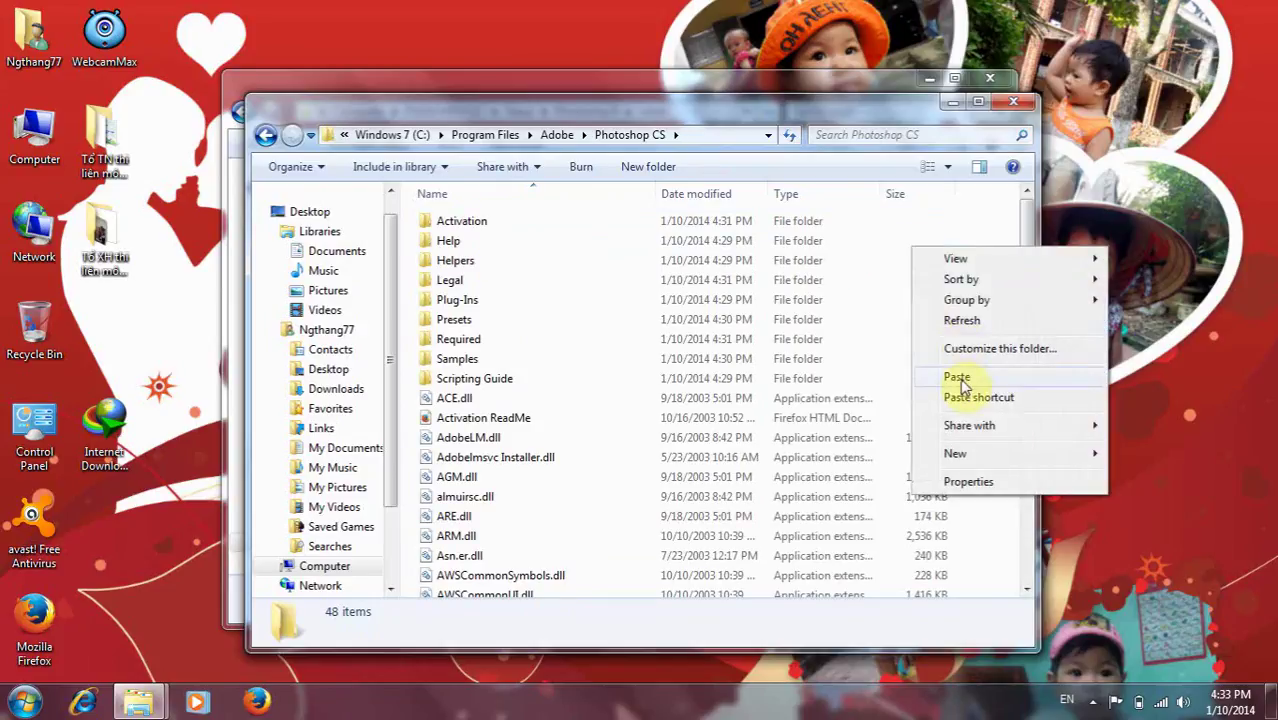
click(957, 380)
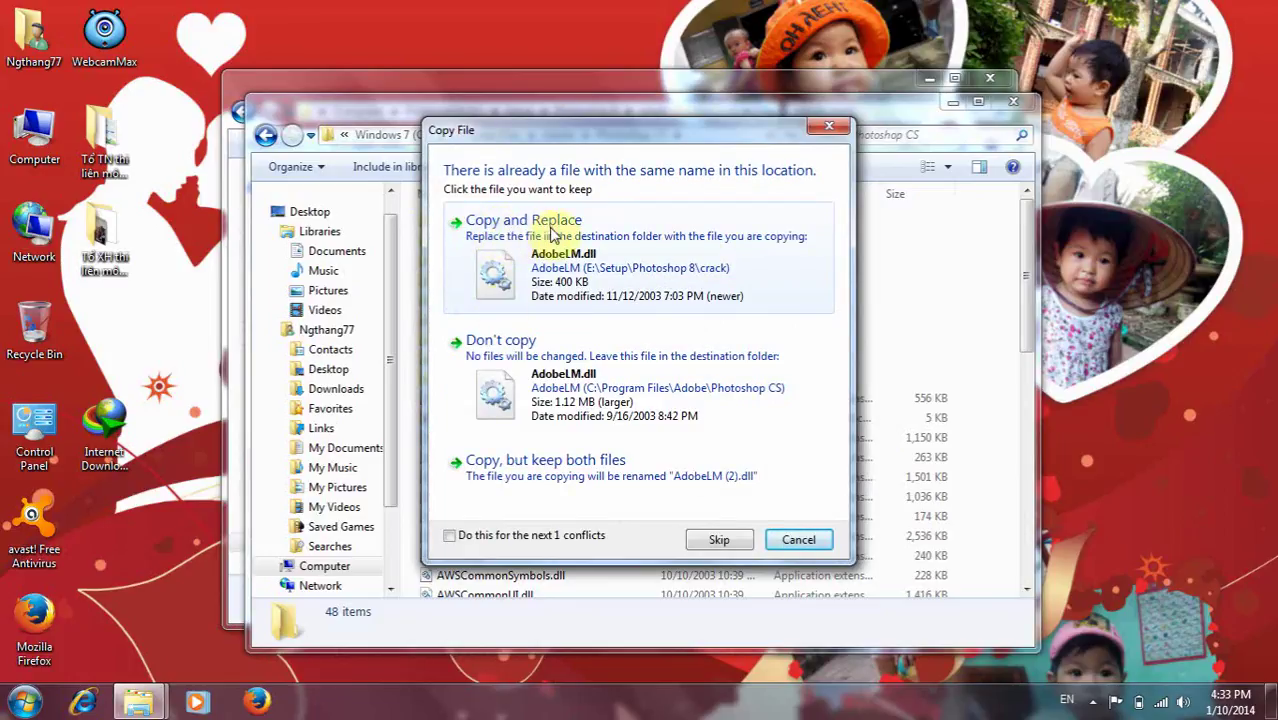
click(500, 281)
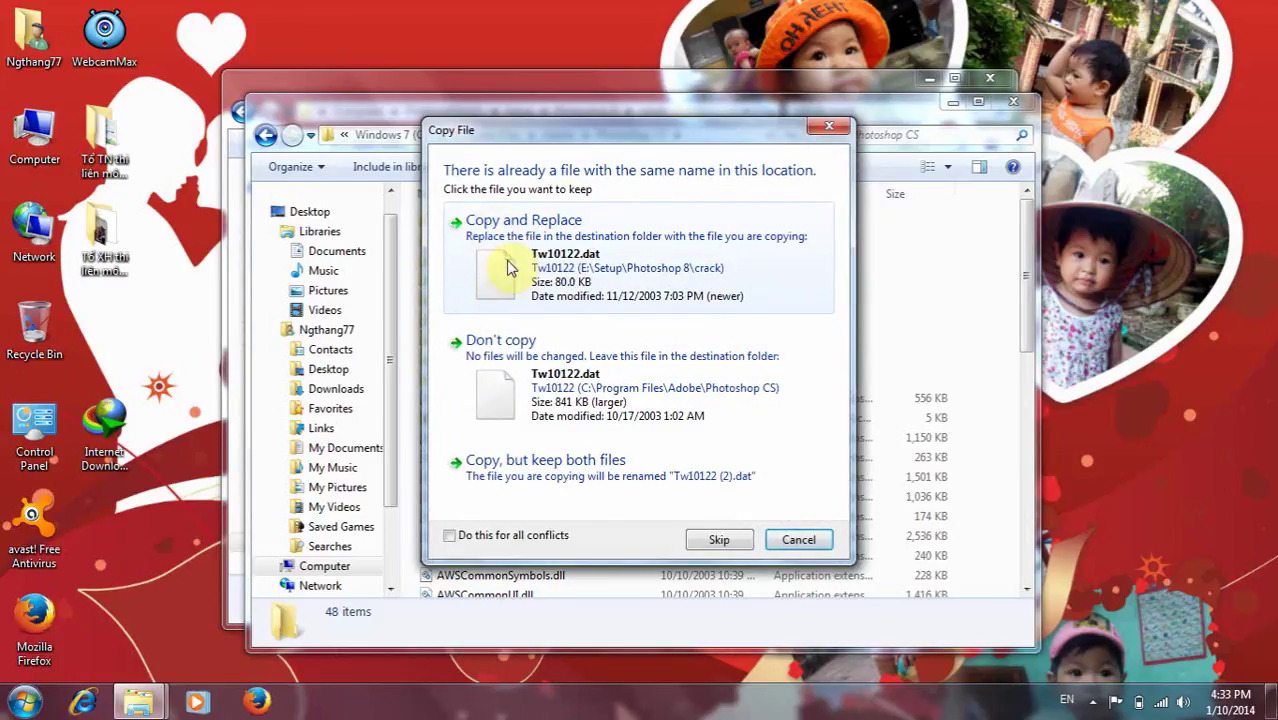
click(508, 266)
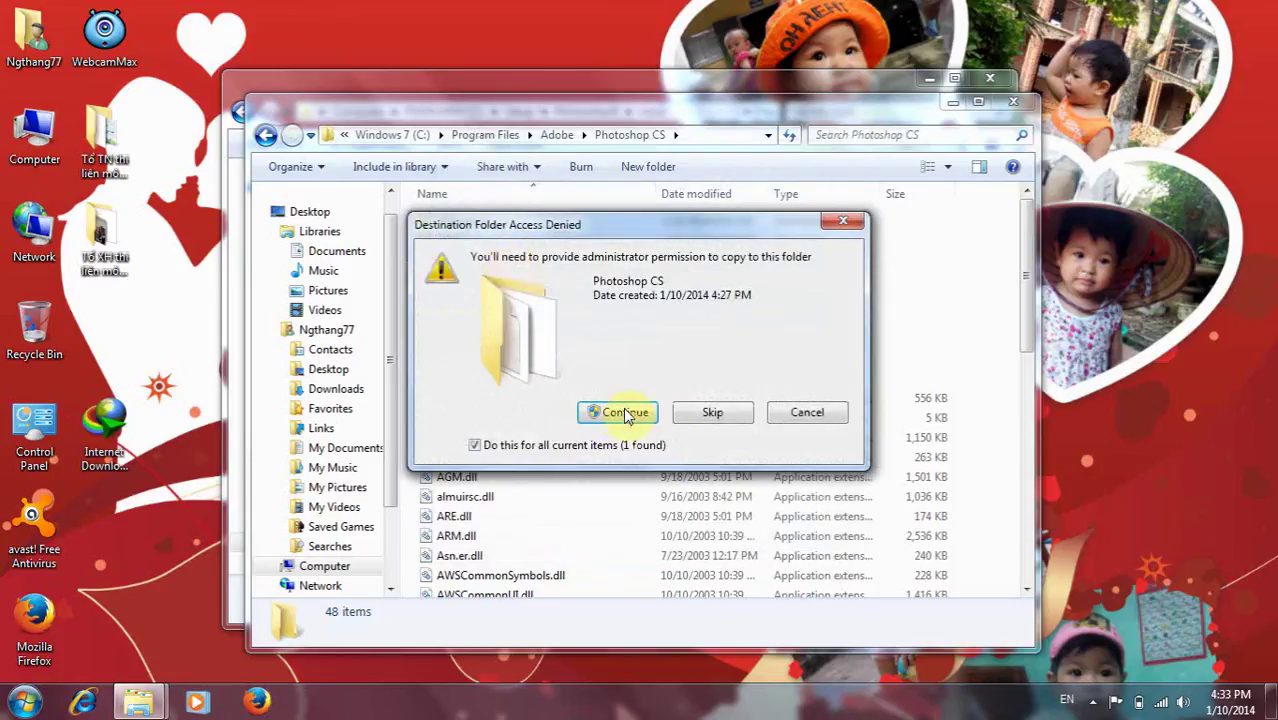
click(620, 413)
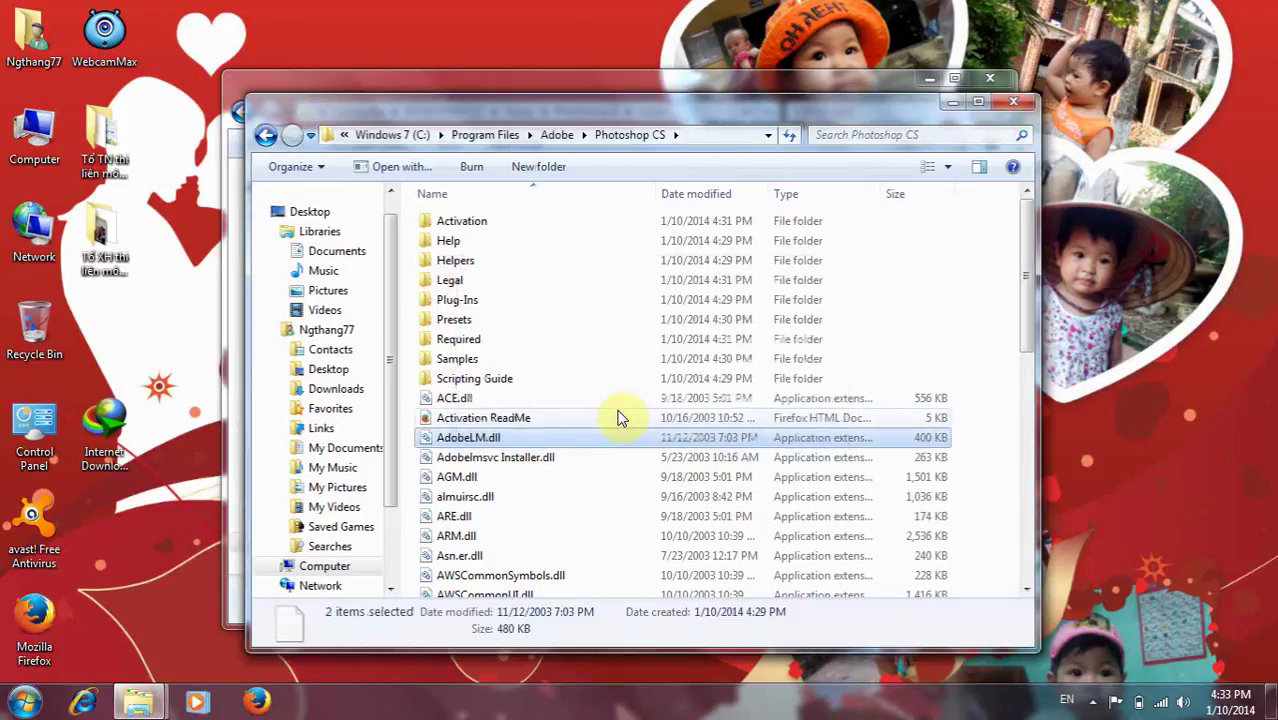
- Close both Explorer windows and refresh the desktop
click(1028, 103)
click(995, 78)
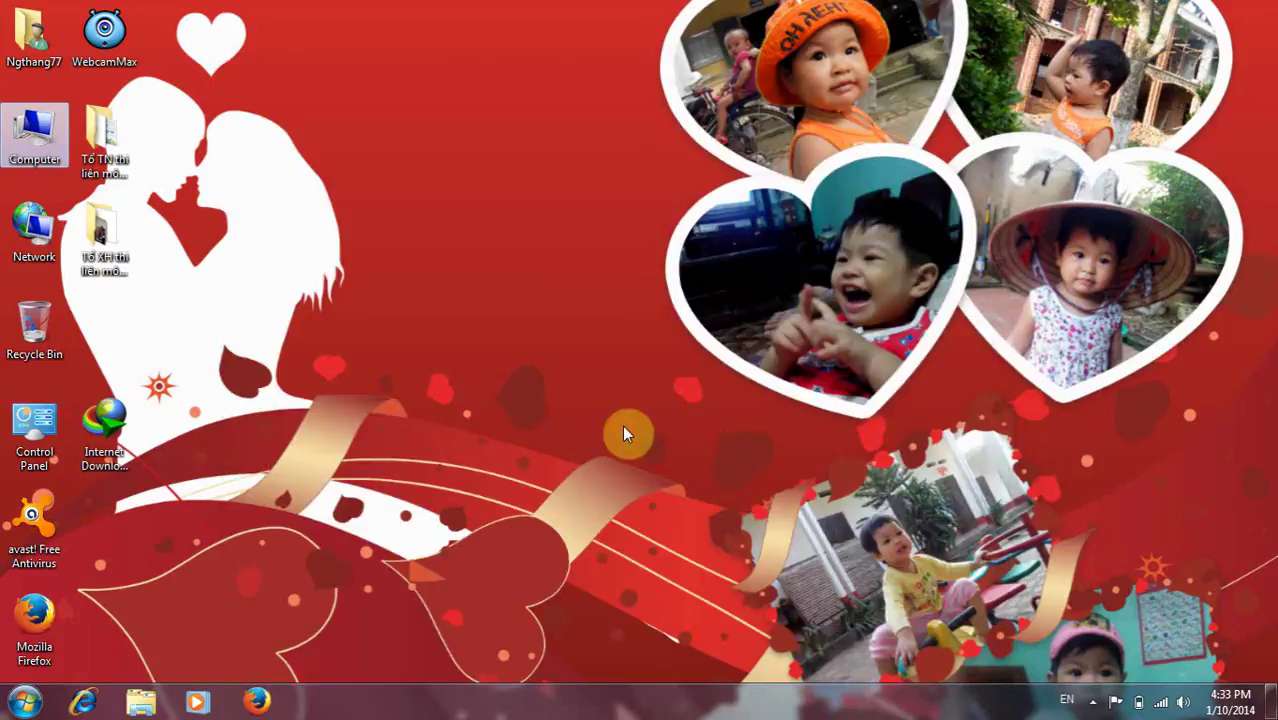
right_click(506, 222)
click(523, 274)
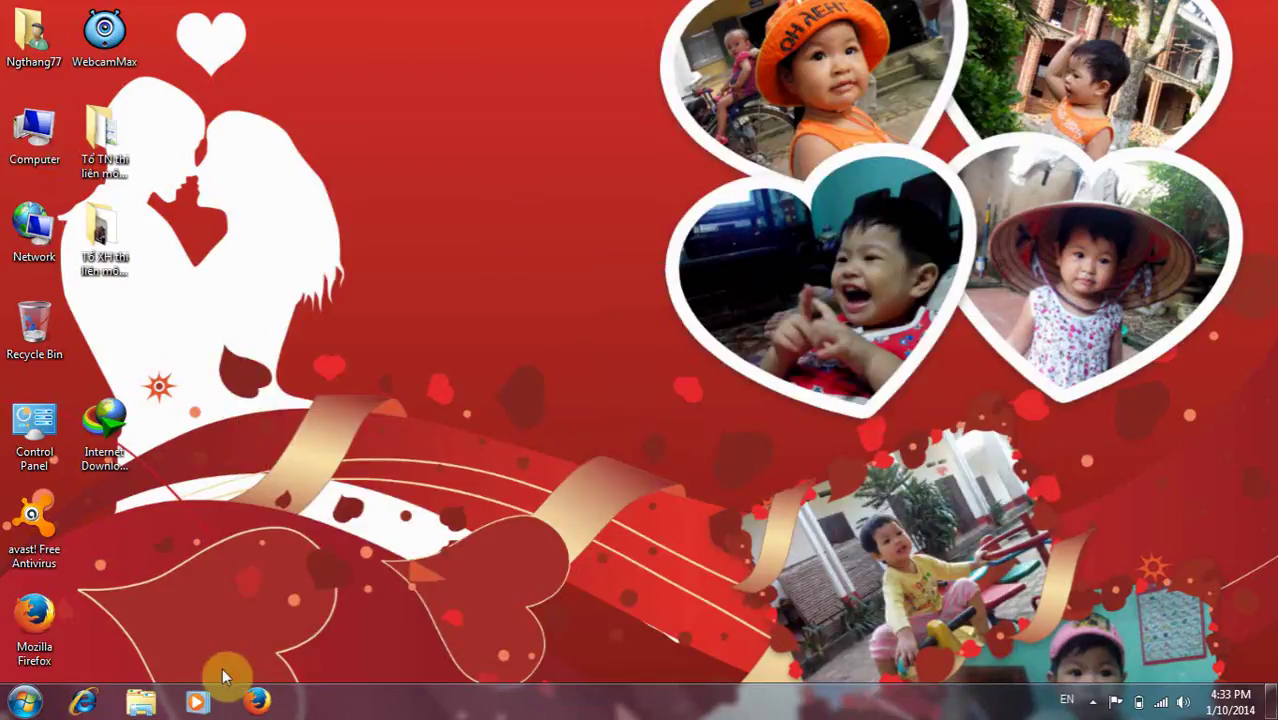
- Start Adobe Photoshop CS from the Windows 7 Start menu's program list
click(18, 704)
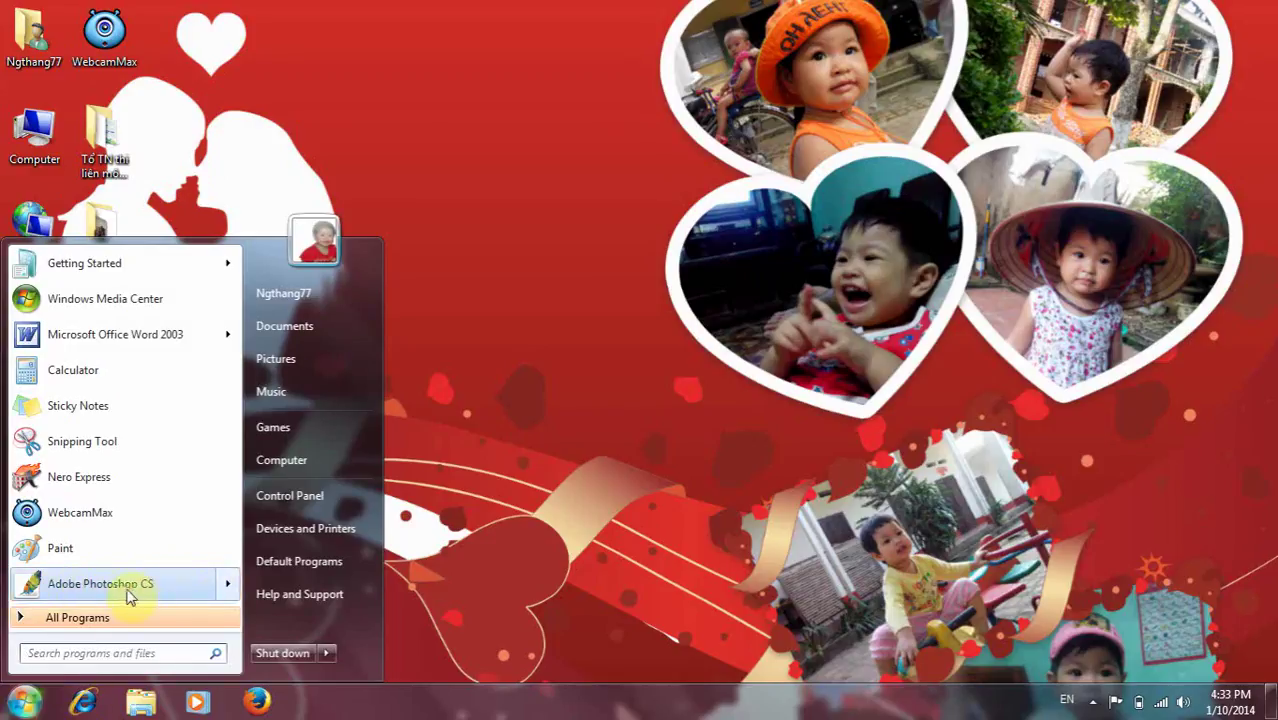
click(148, 586)
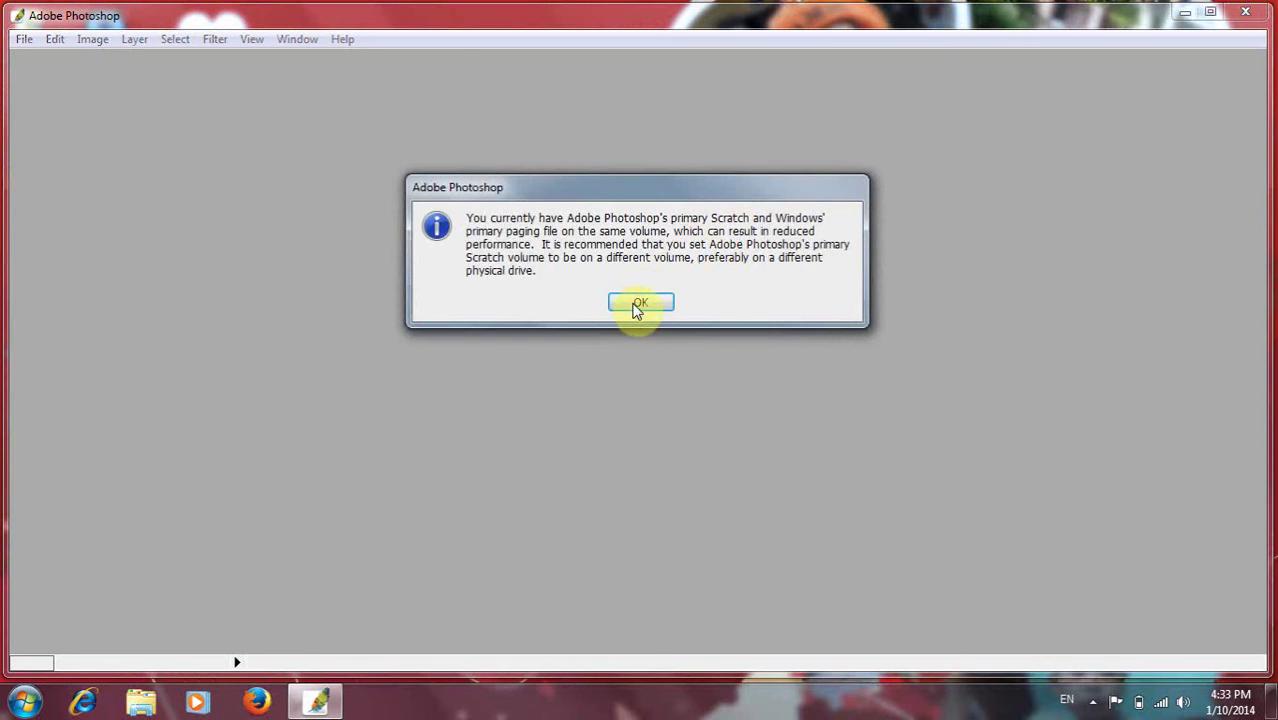
- Dismiss the scratch-disk warning and Welcome Screen, then close Photoshop to the desktop
click(638, 303)
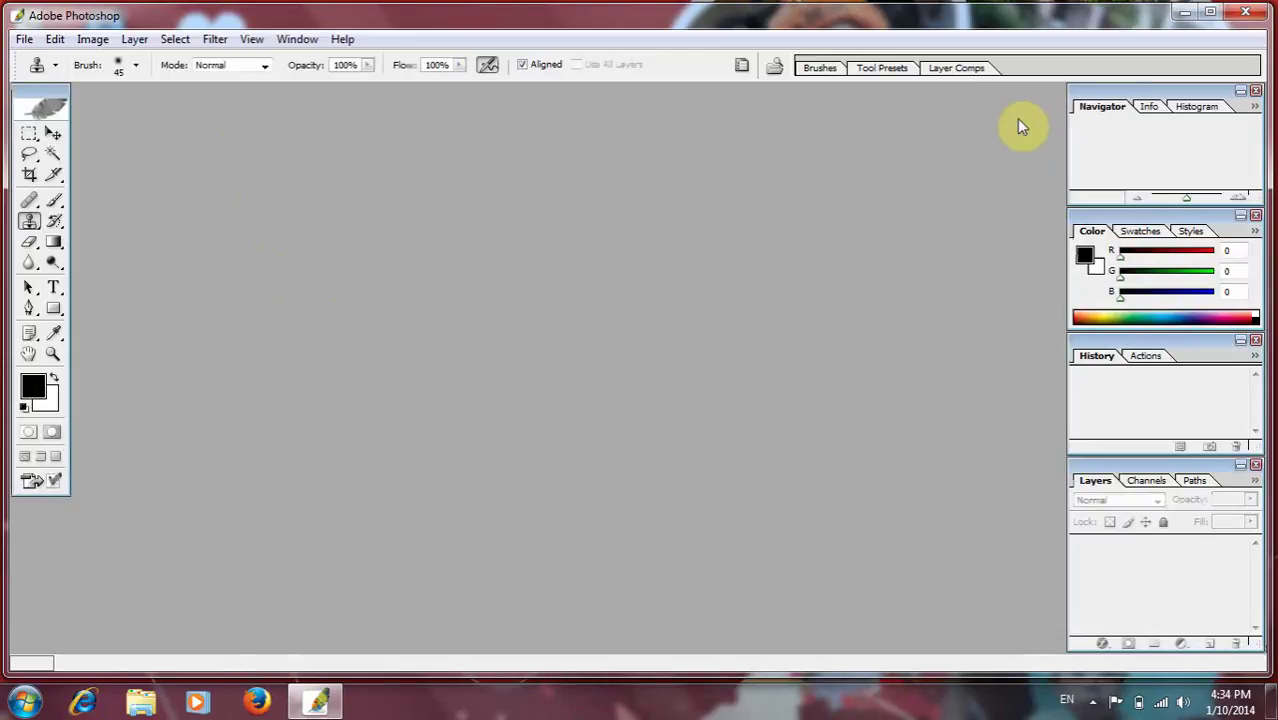
click(857, 547)
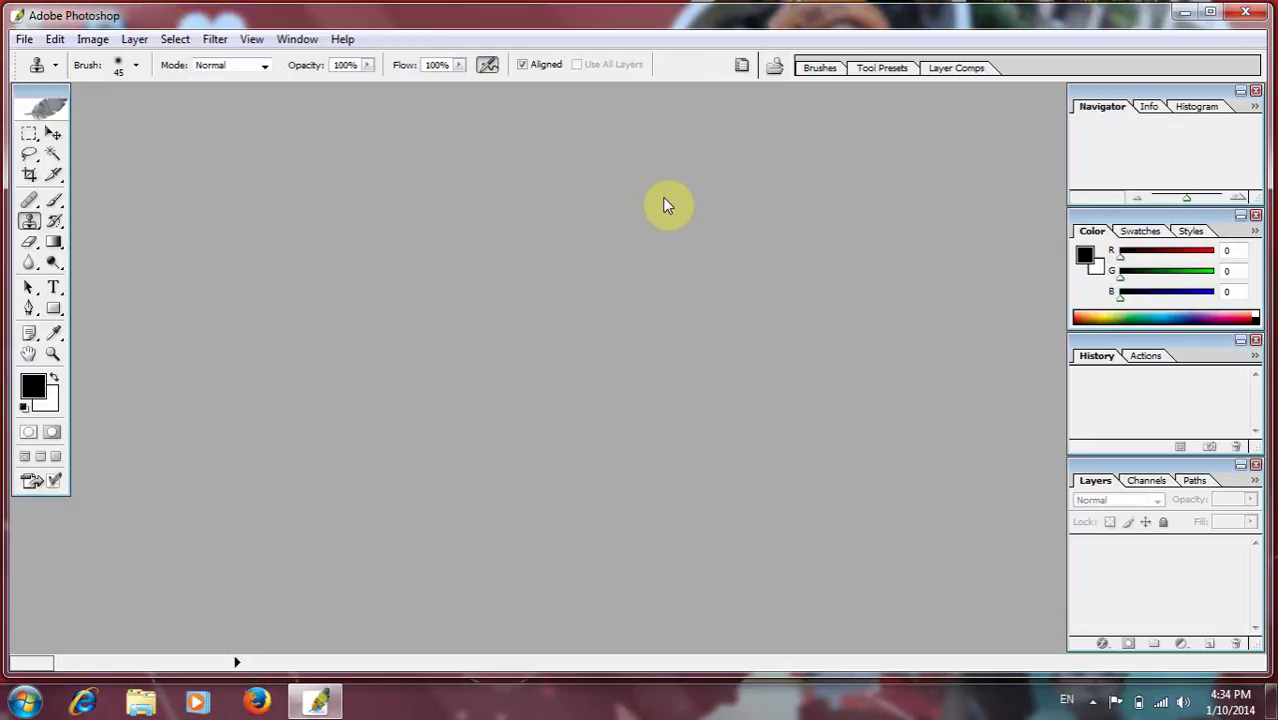
click(1257, 15)
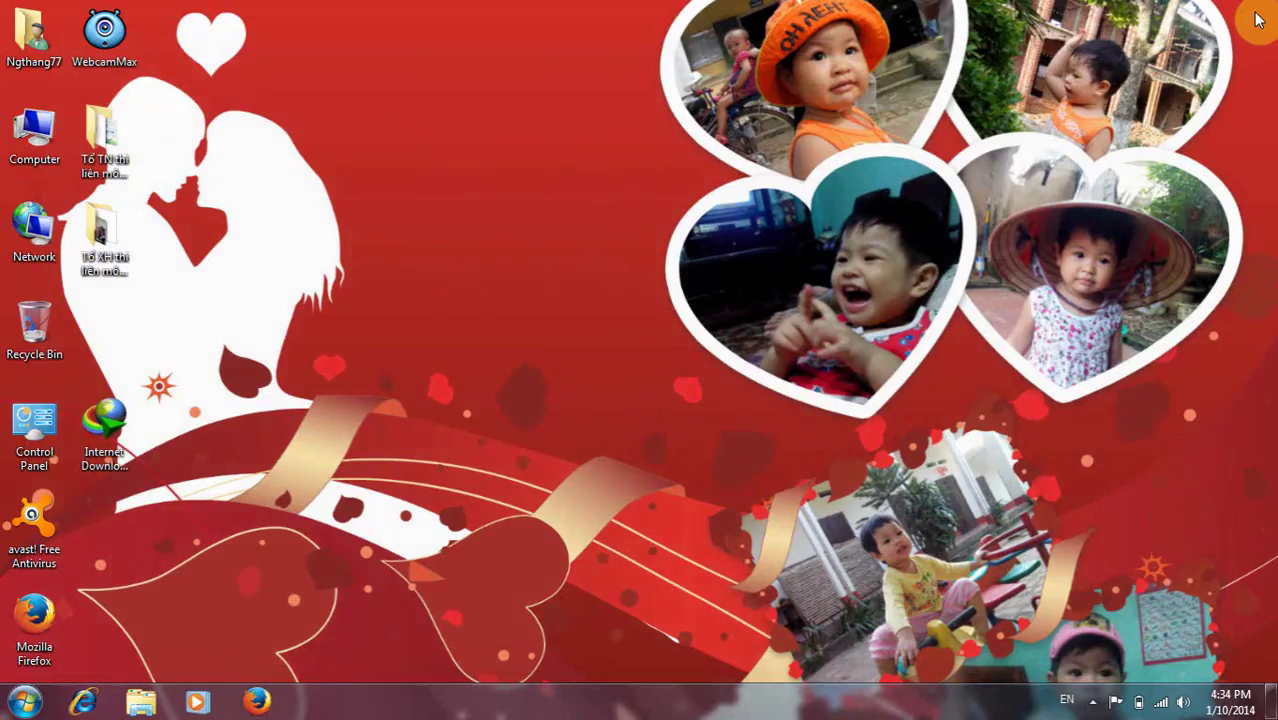